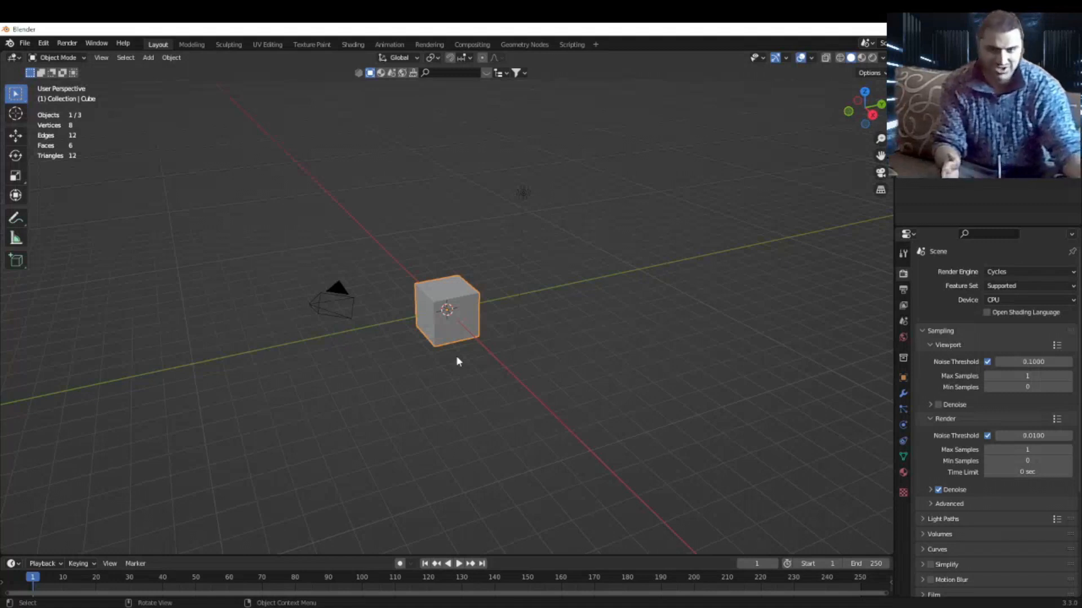
Select the default cube and switch it to Edit Mode.
left_click(627, 389)
left_click(453, 312)
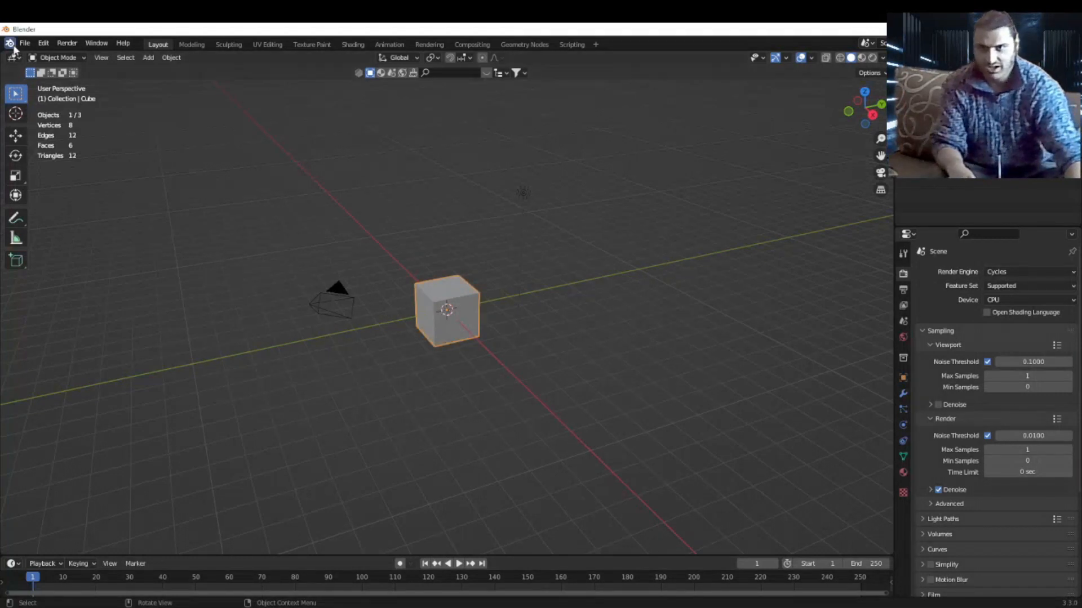
left_click(57, 59)
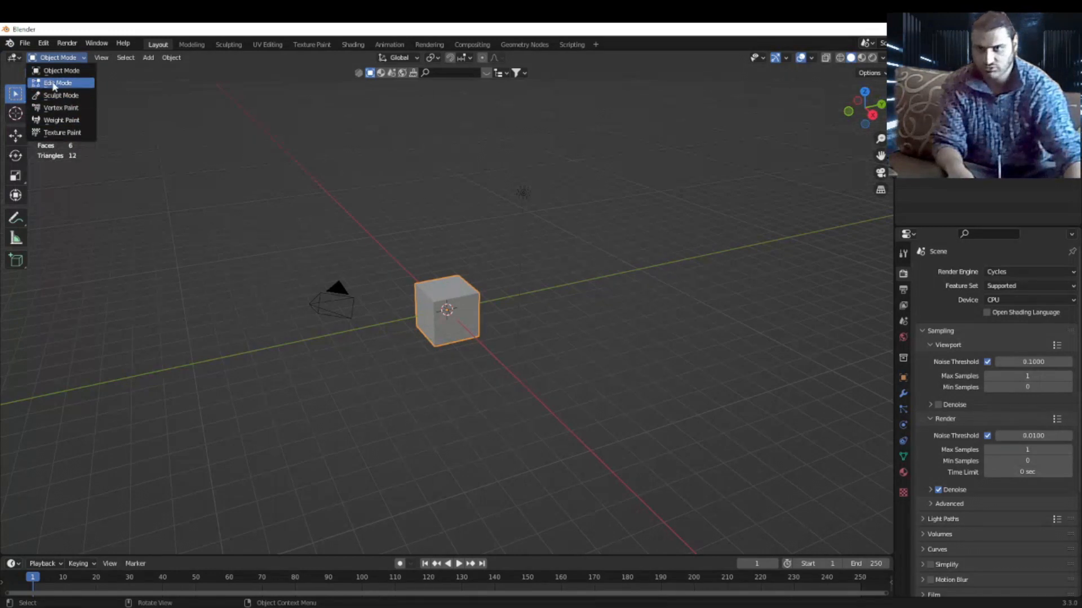
left_click(74, 85)
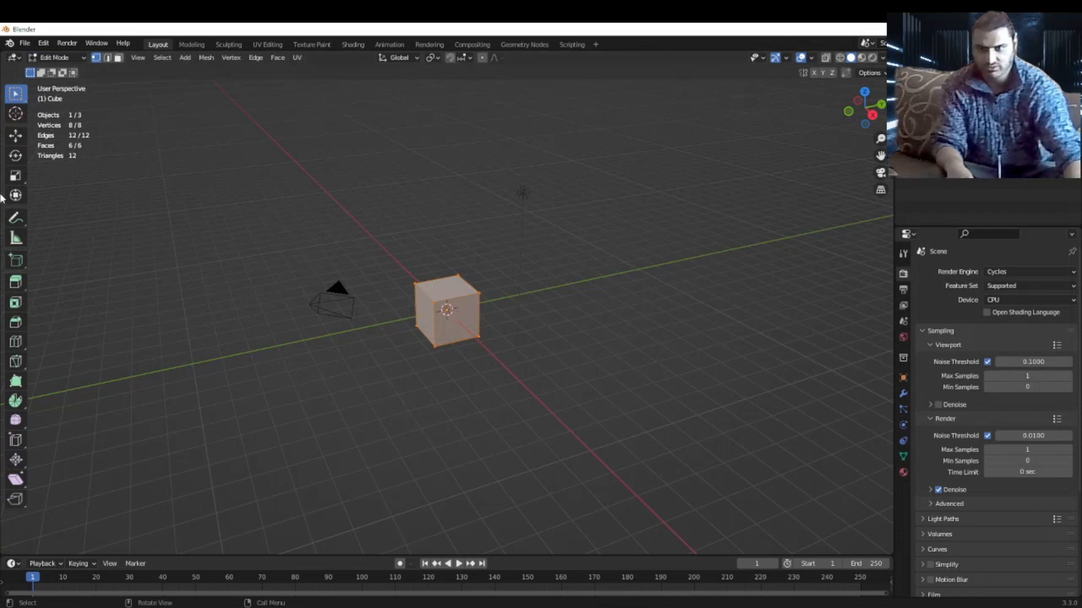
scroll(446, 324, "up", 4)
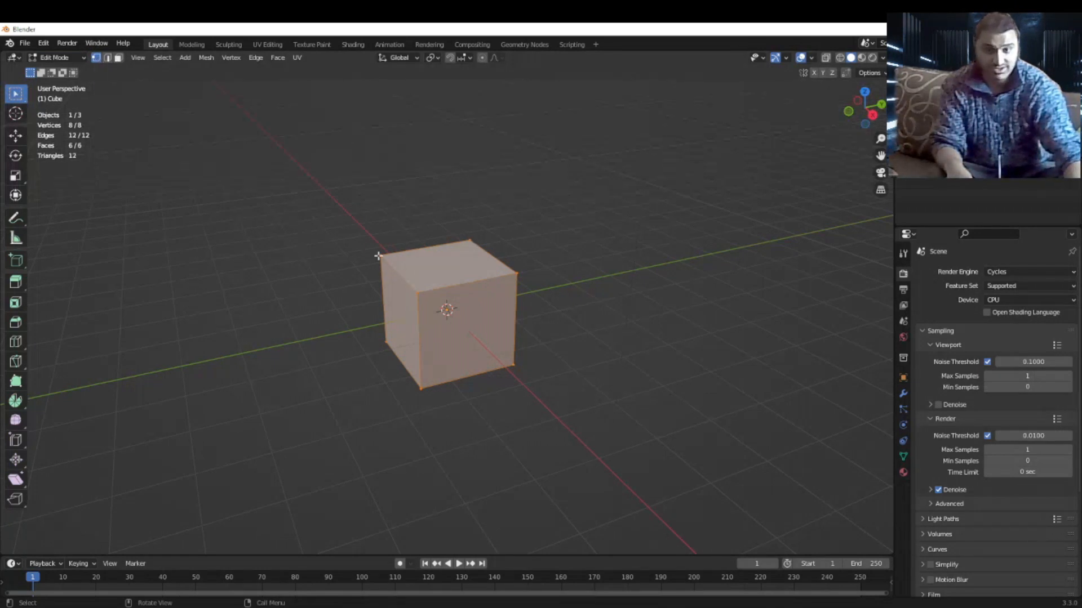
scroll(357, 302, "up", 2)
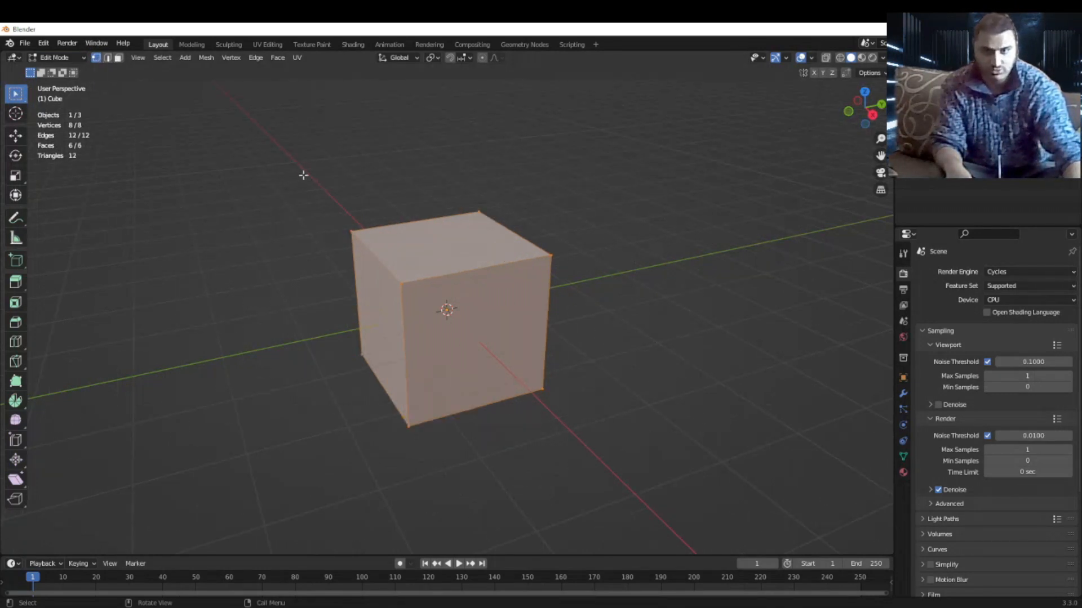
Pick top corner vertices of the cube, try sliding three of them along their edges, and undo the slide.
left_click(401, 283)
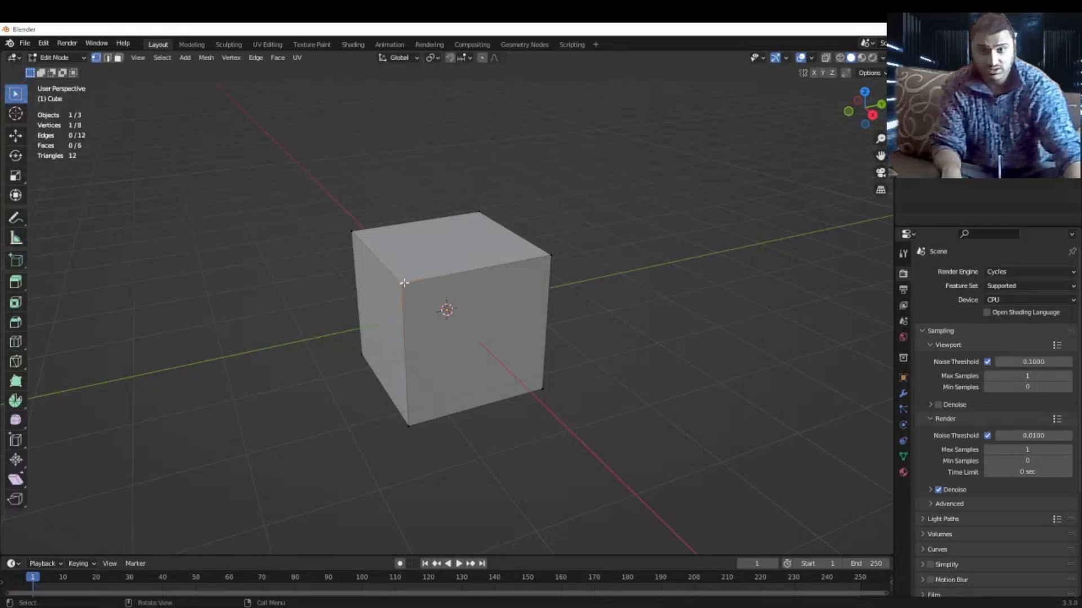
left_click(348, 230)
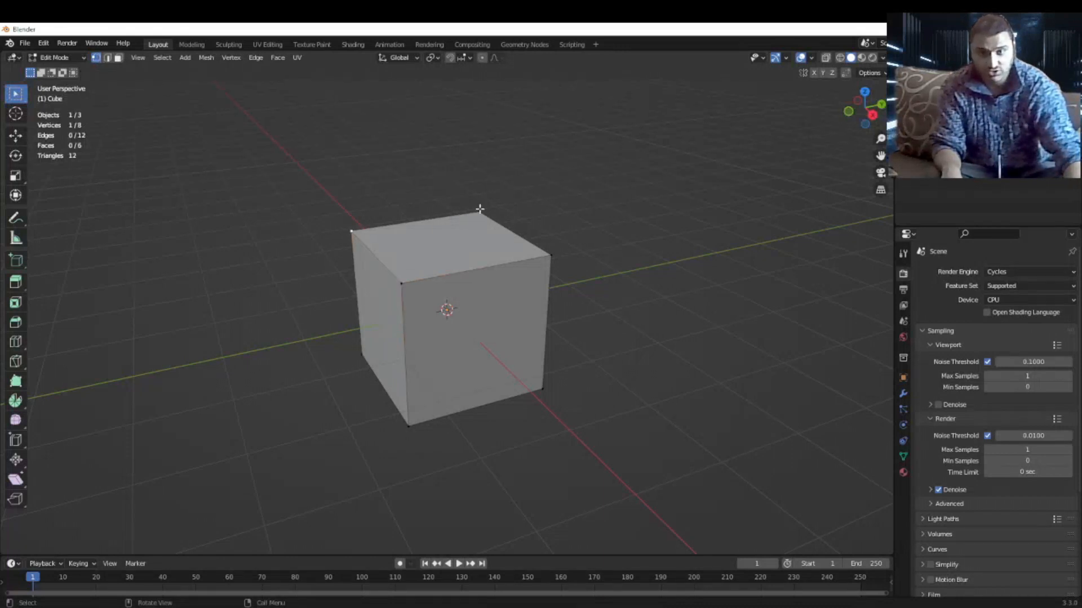
left_click(478, 209)
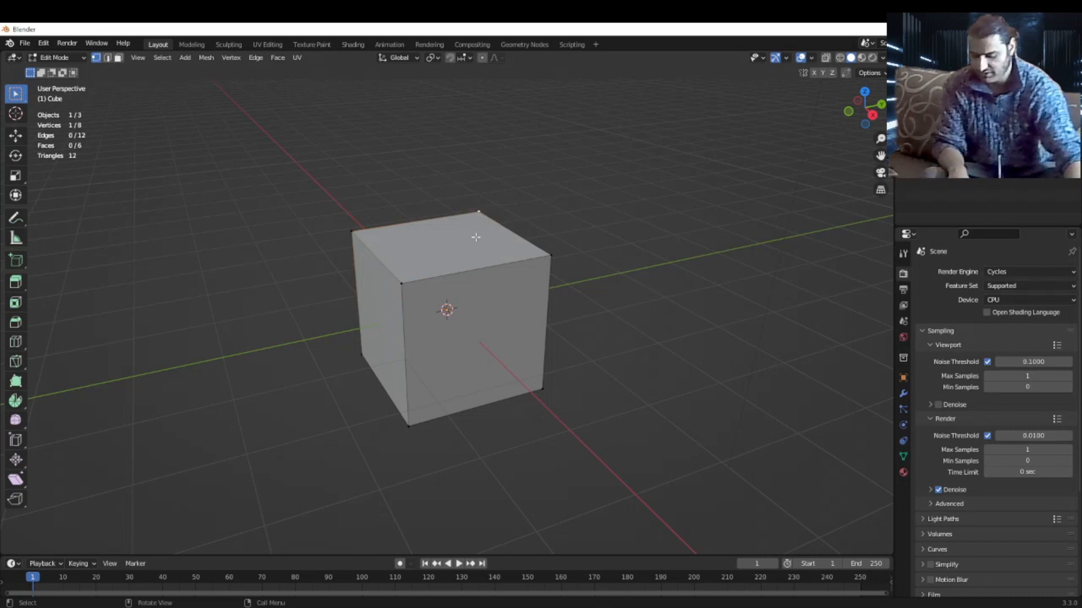
left_click(402, 283, "shift")
left_click(501, 301, "shift")
key("g")
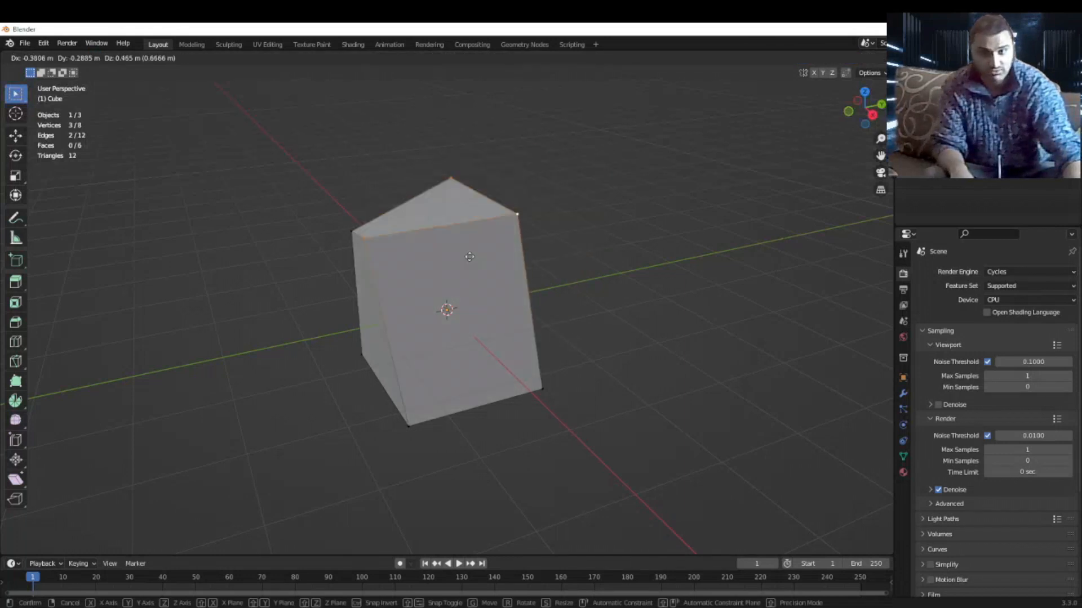
key("g")
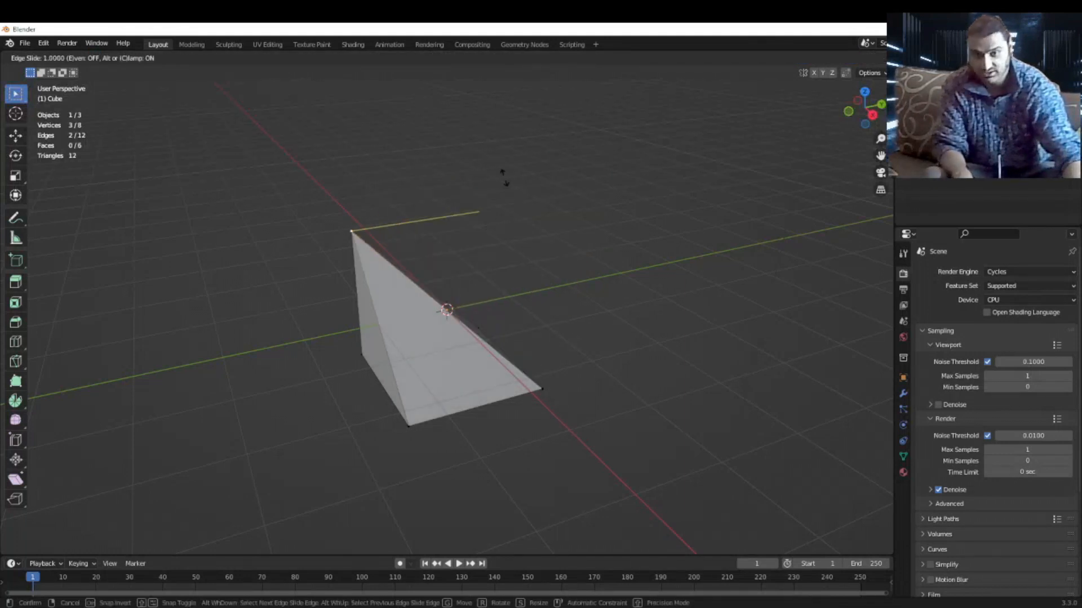
left_click(467, 310)
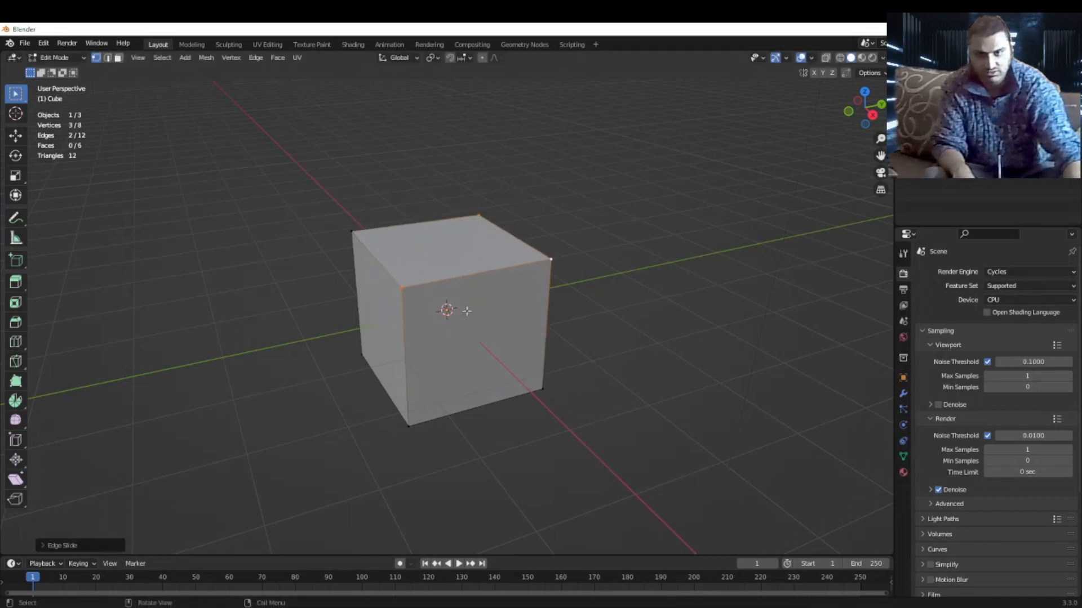
key("ctrl+z")
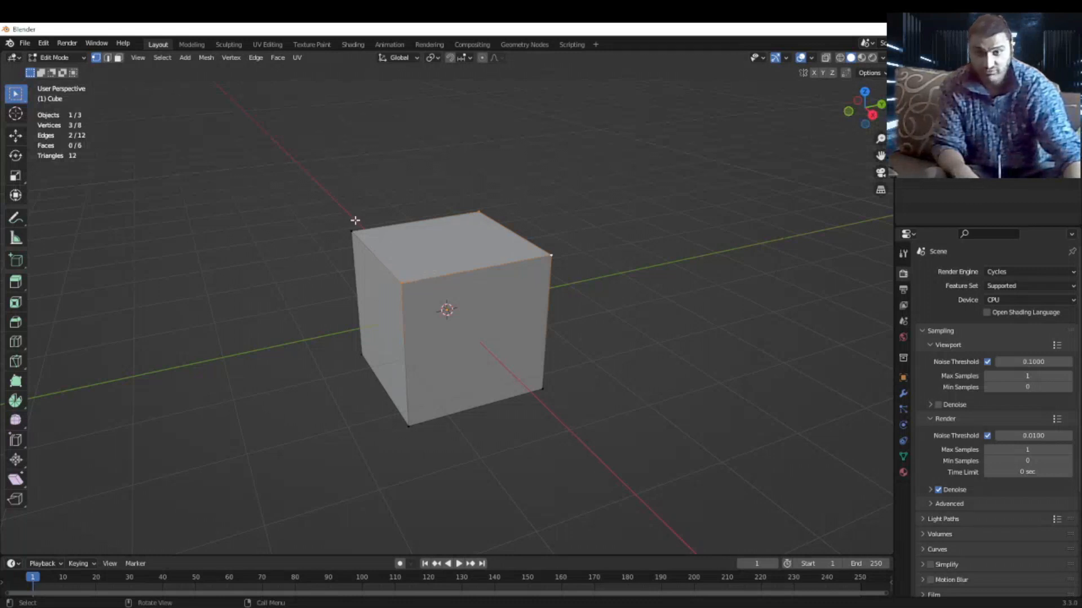
In edge selection, move the cube's top edge on the negative Y side outward by about 0.95 m and undo the move.
key("2")
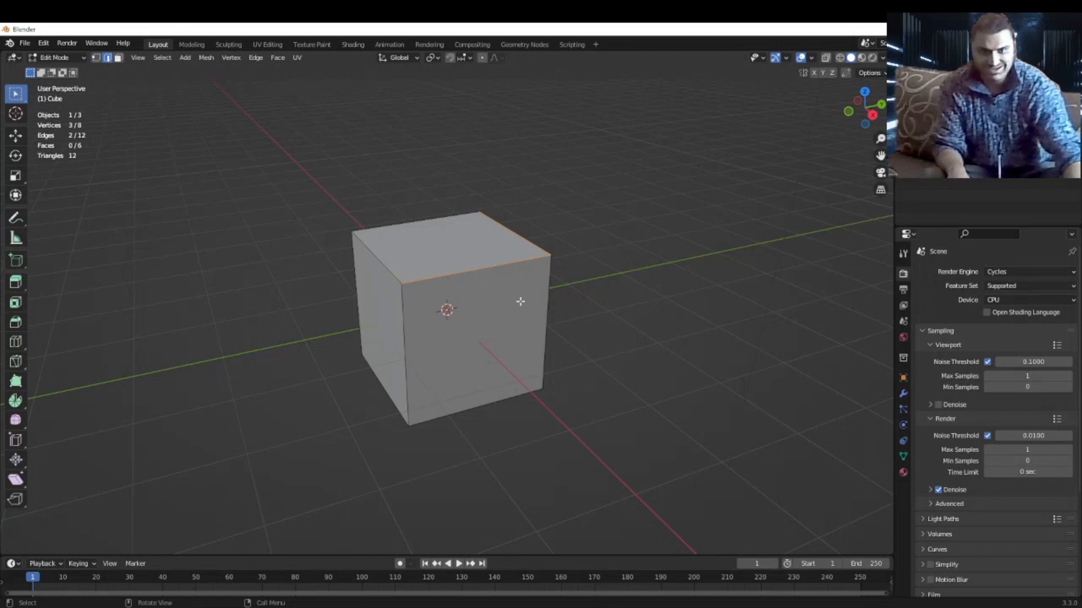
left_click(454, 275)
left_click(401, 271)
key("g")
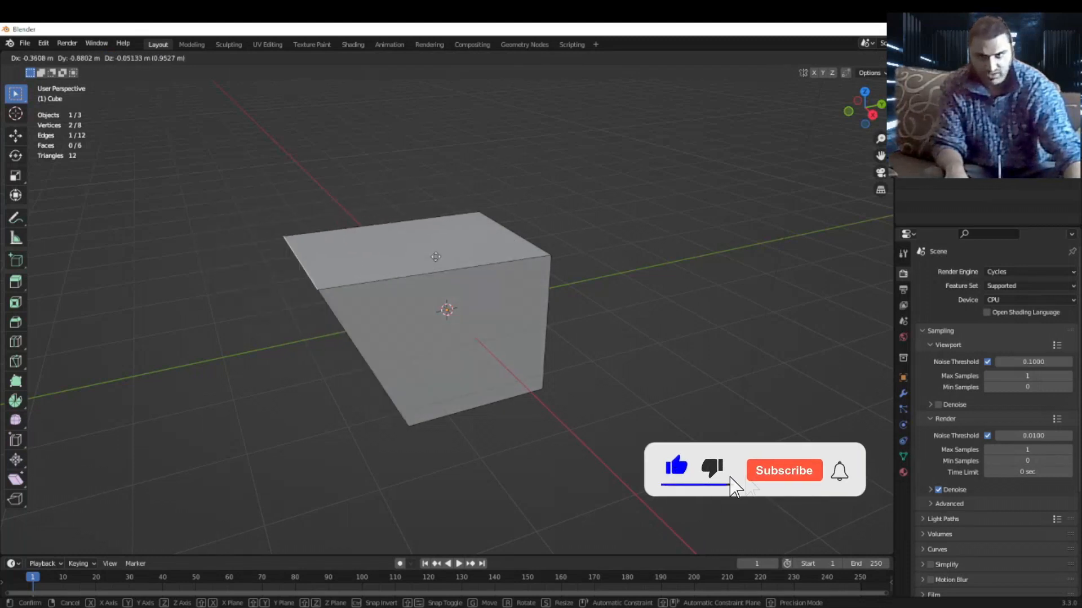
left_click(316, 293)
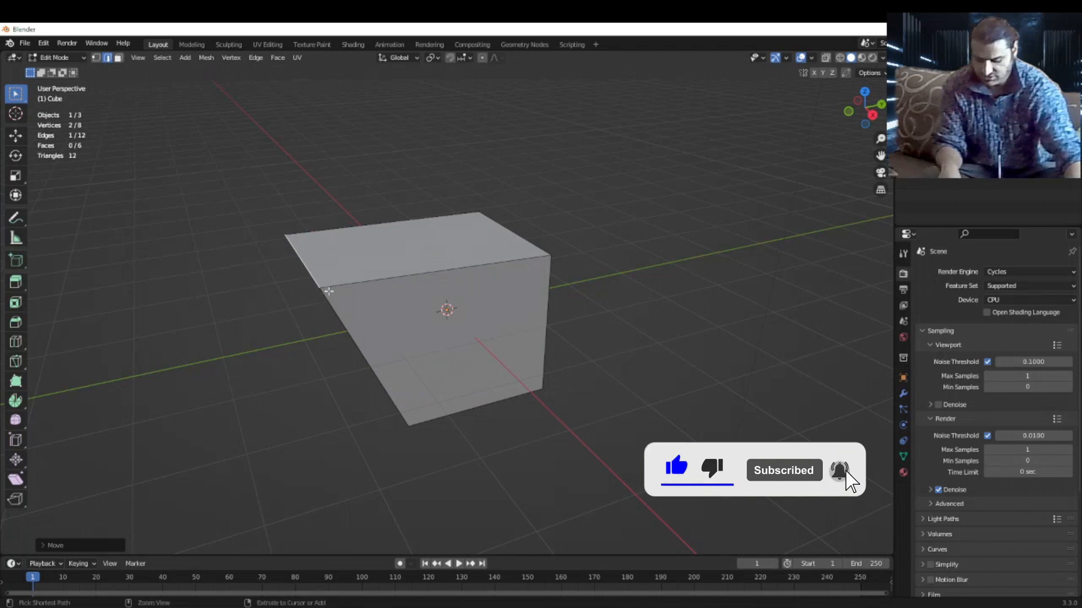
key("ctrl+z")
In face selection, try moving the cube's top face upward and undo the move.
left_click(118, 58)
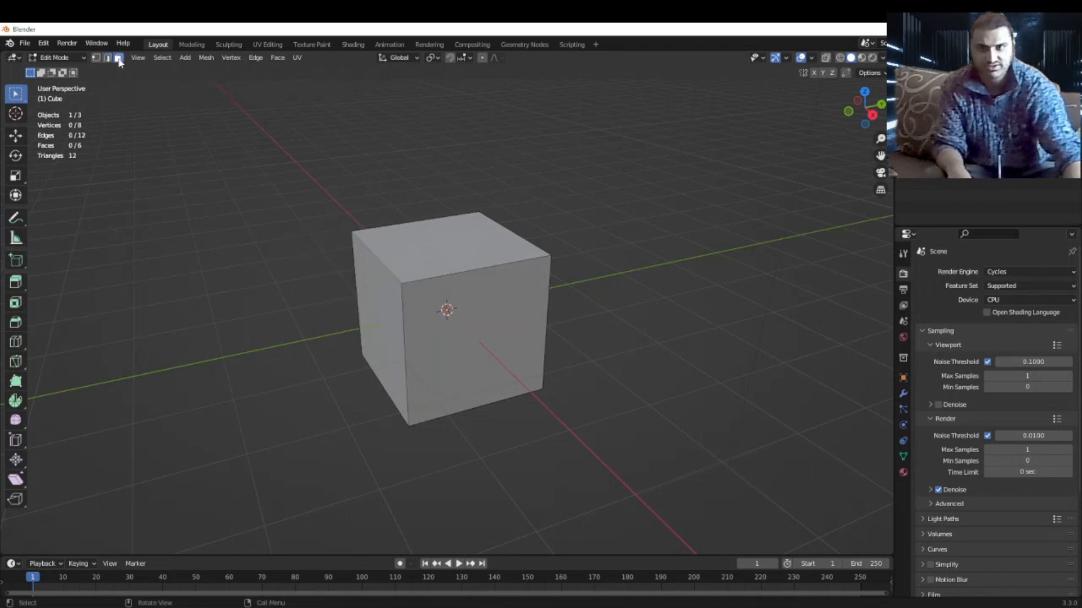
left_click(451, 254)
key("g")
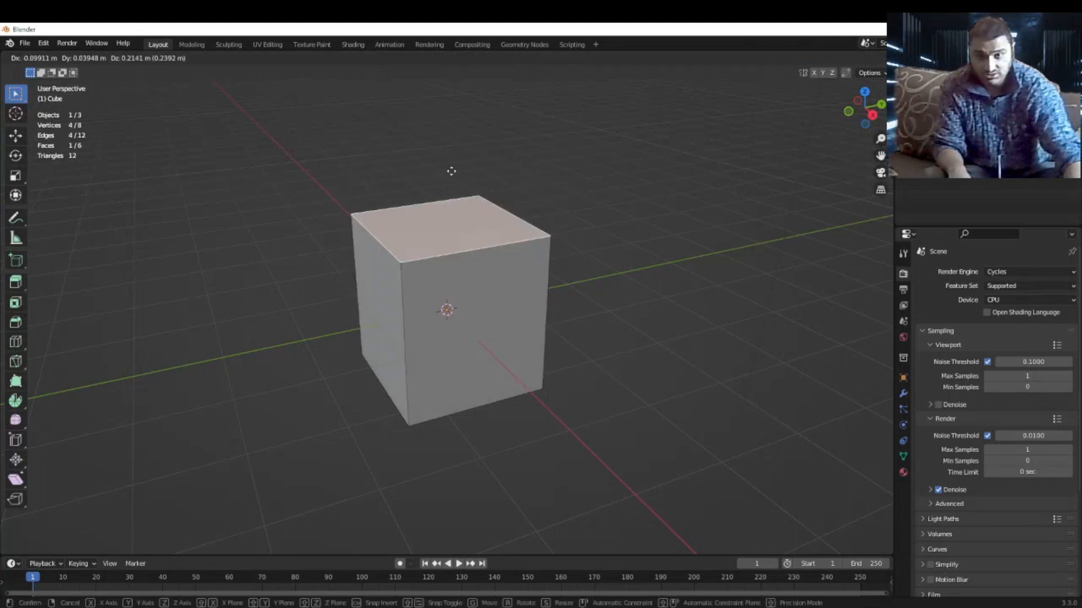
left_click(449, 247)
key("ctrl+z")
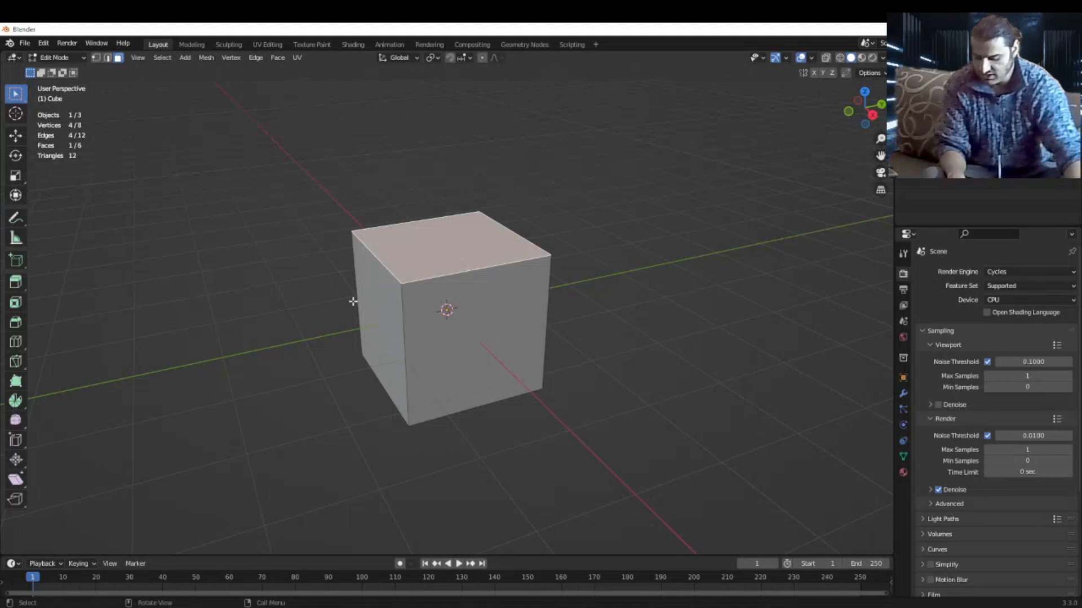
Toggle Object Mode and back, and move the cube's top edge on the positive X side outward in edge selection.
key("Tab")
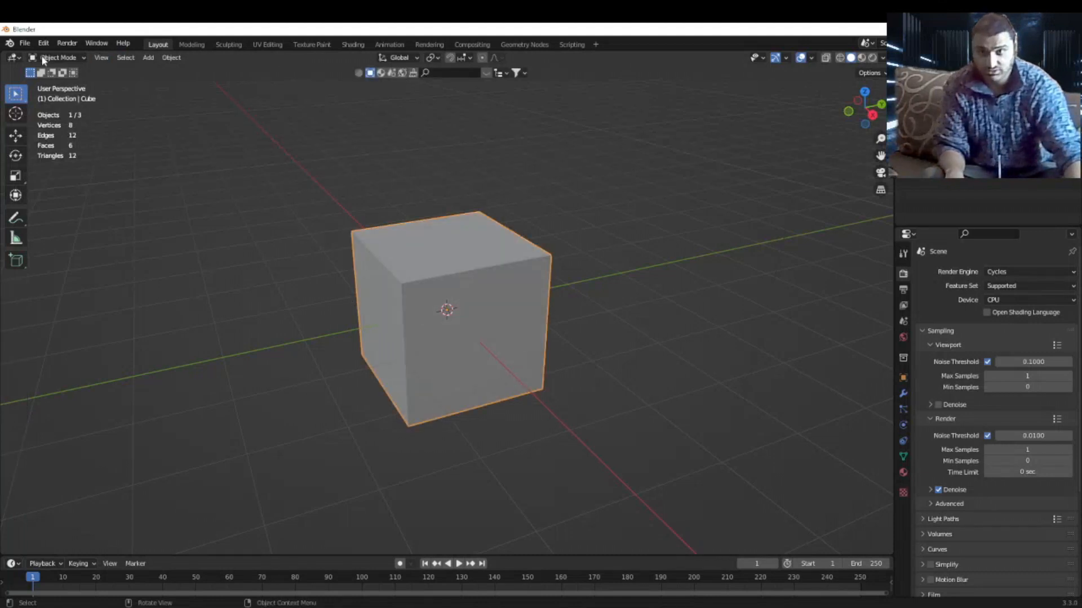
key("Tab")
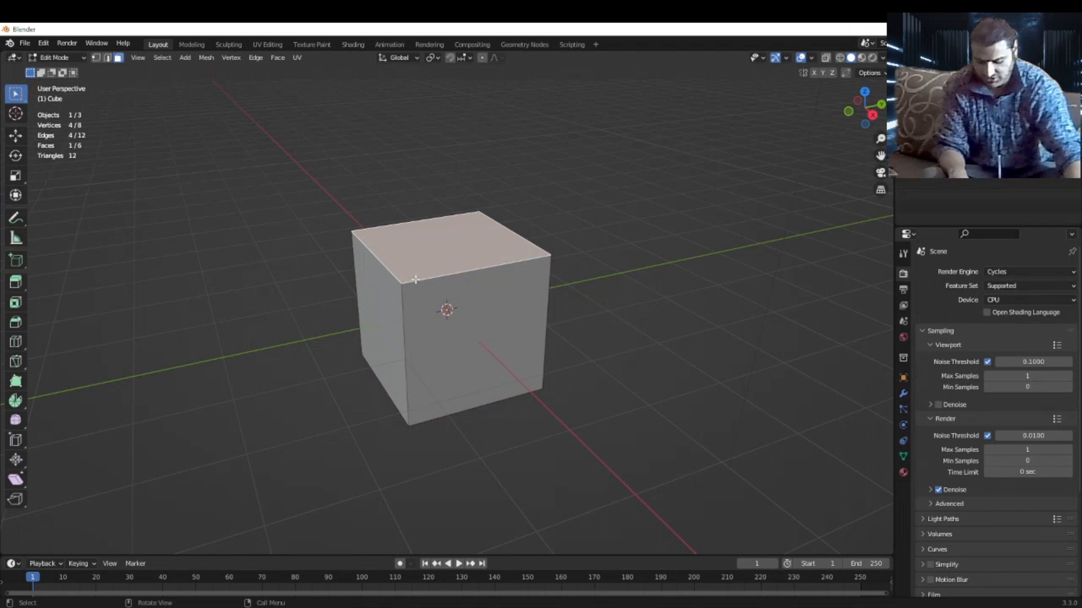
key("2")
left_click(482, 272)
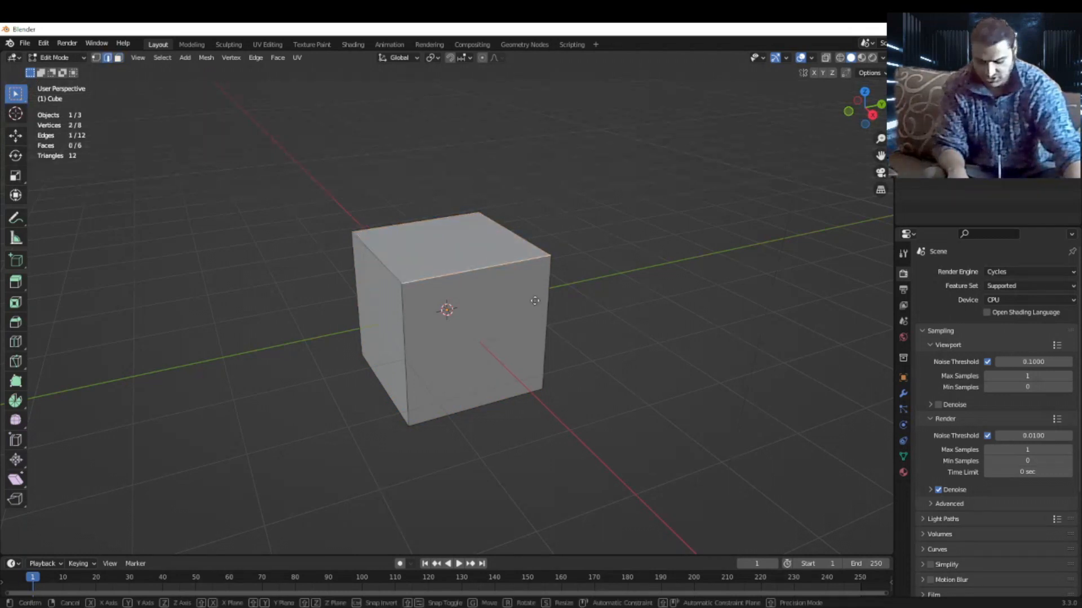
key("g")
left_click(564, 341)
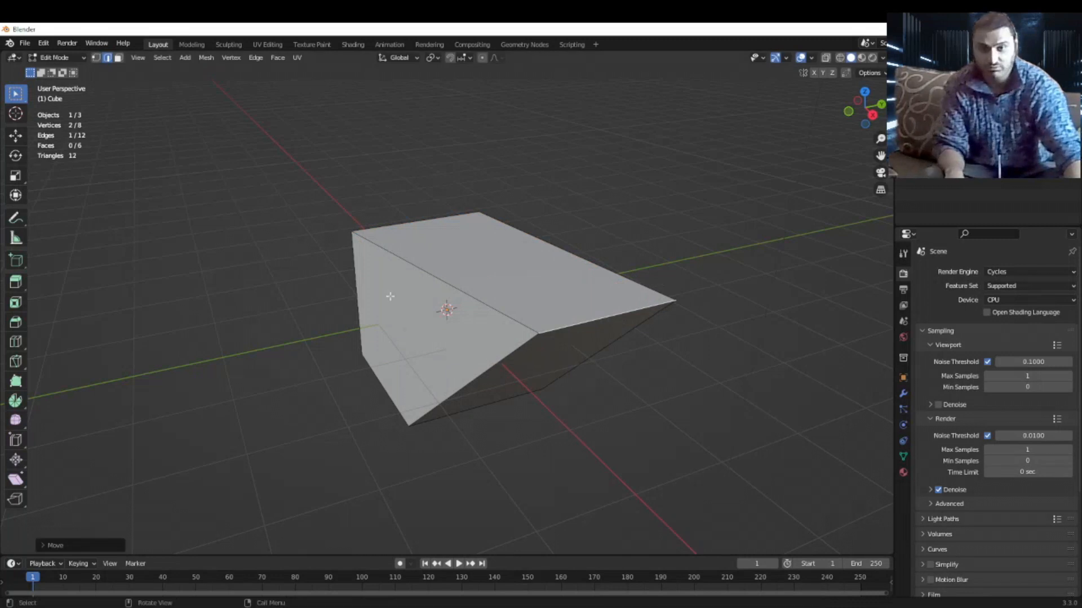
View the reshaped cube in Object Mode, return to Edit Mode and undo the edge move.
key("Tab")
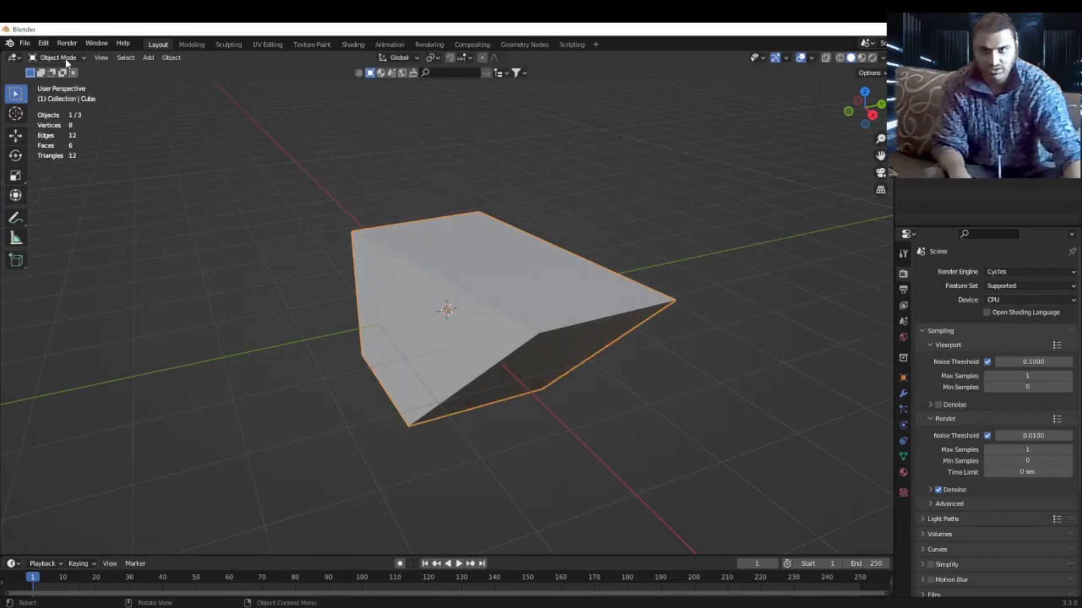
scroll(511, 363, "down", 5)
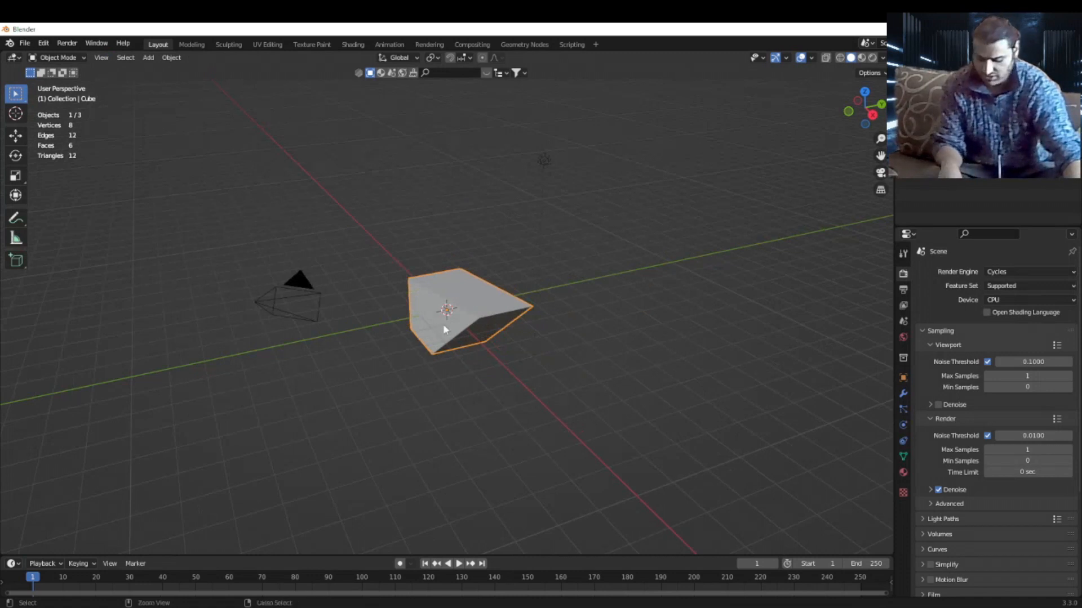
key("Tab")
key("ctrl+z")
scroll(444, 325, "up", 3)
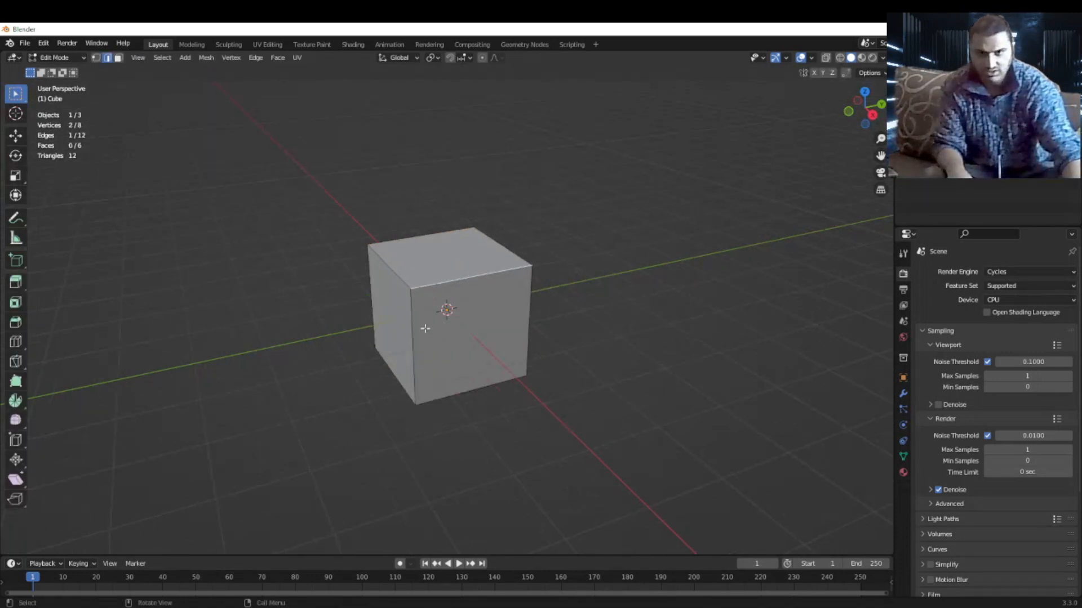
scroll(425, 329, "up", 2)
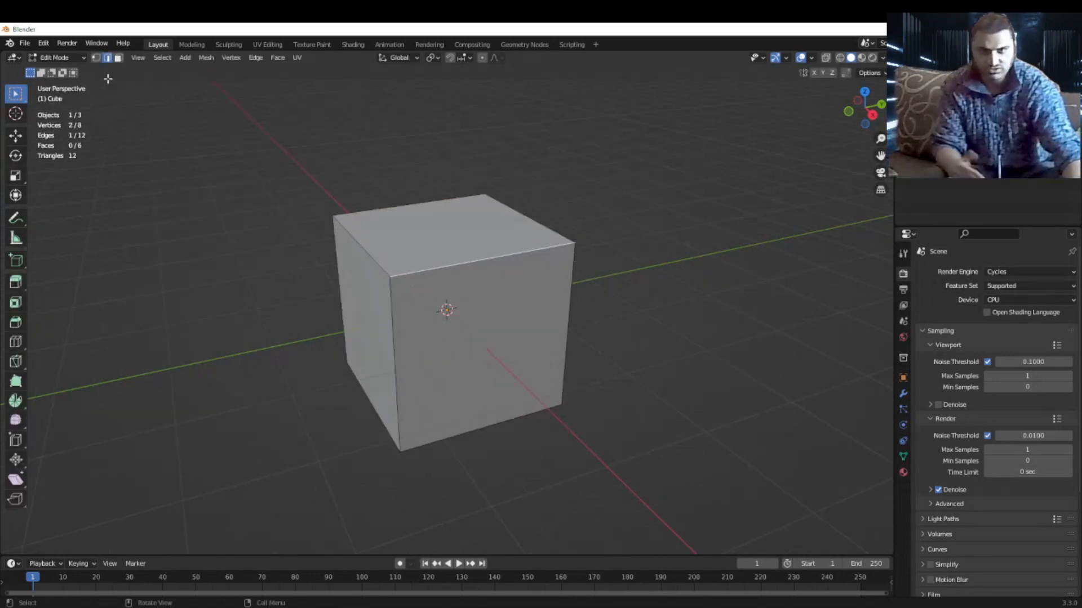
Toggle the cube to Object Mode and back to Edit Mode, and select its top face in face selection.
left_click(65, 58)
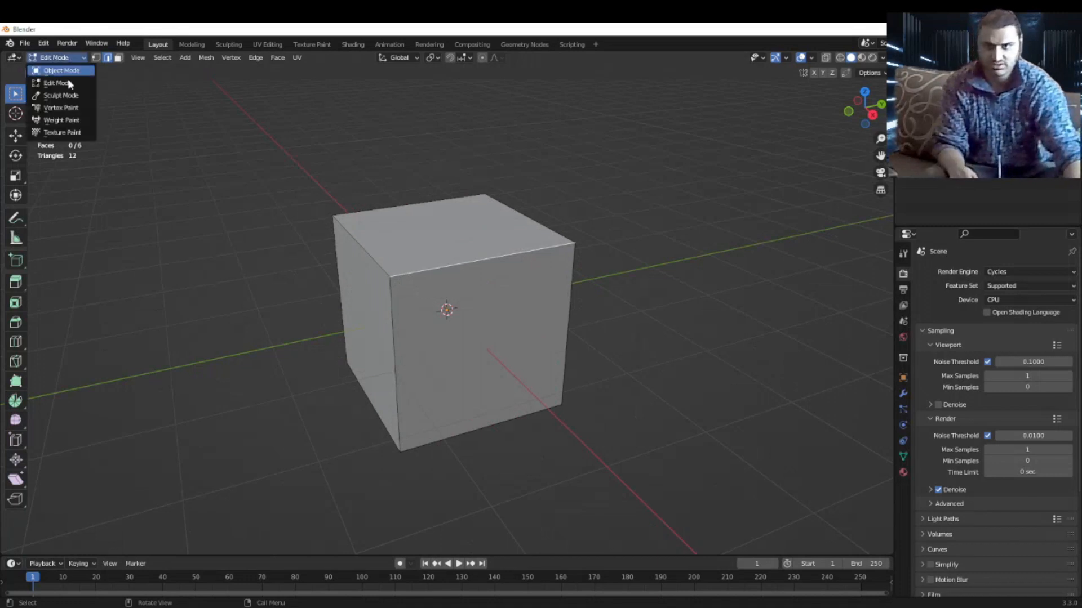
left_click(72, 71)
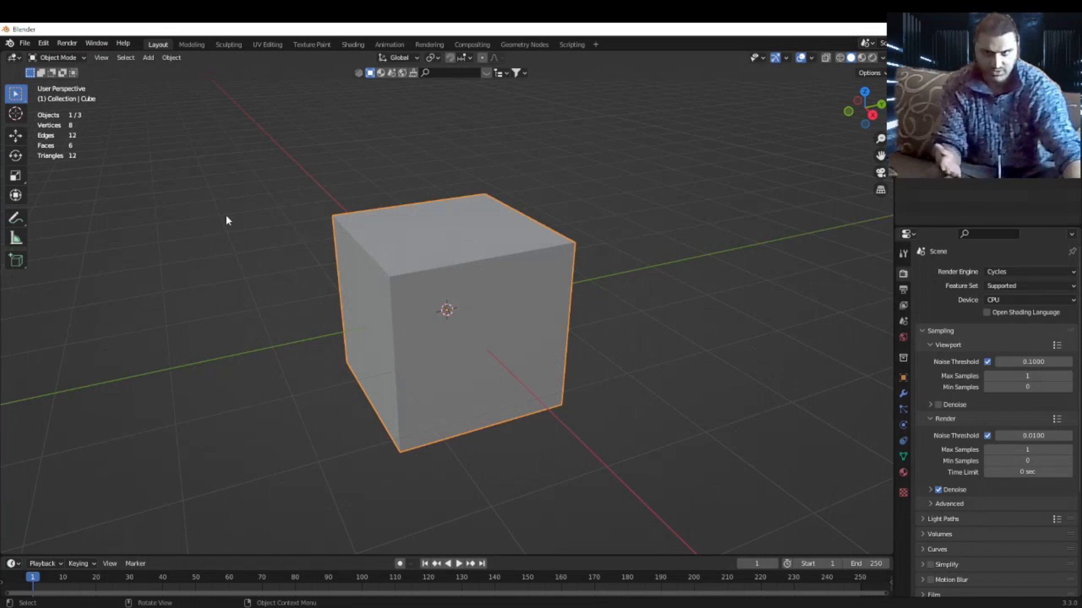
key("Tab")
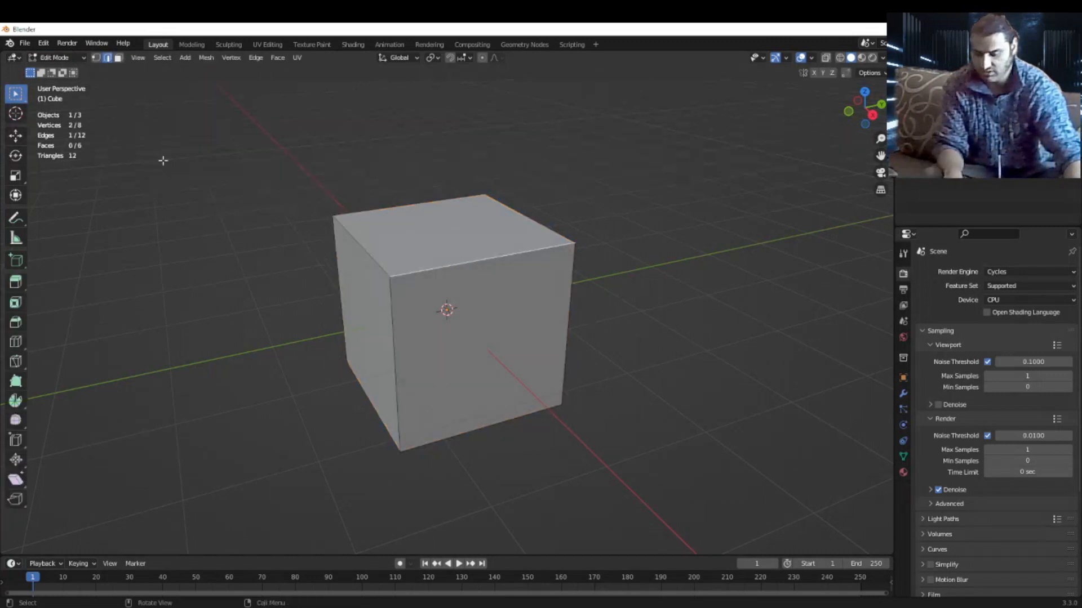
key("1")
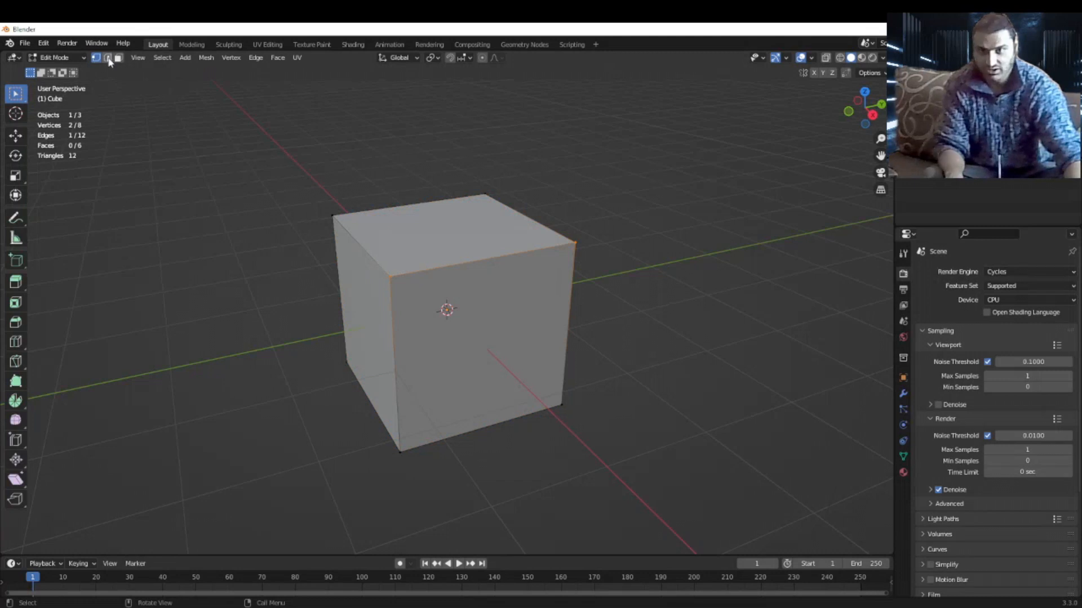
key("3")
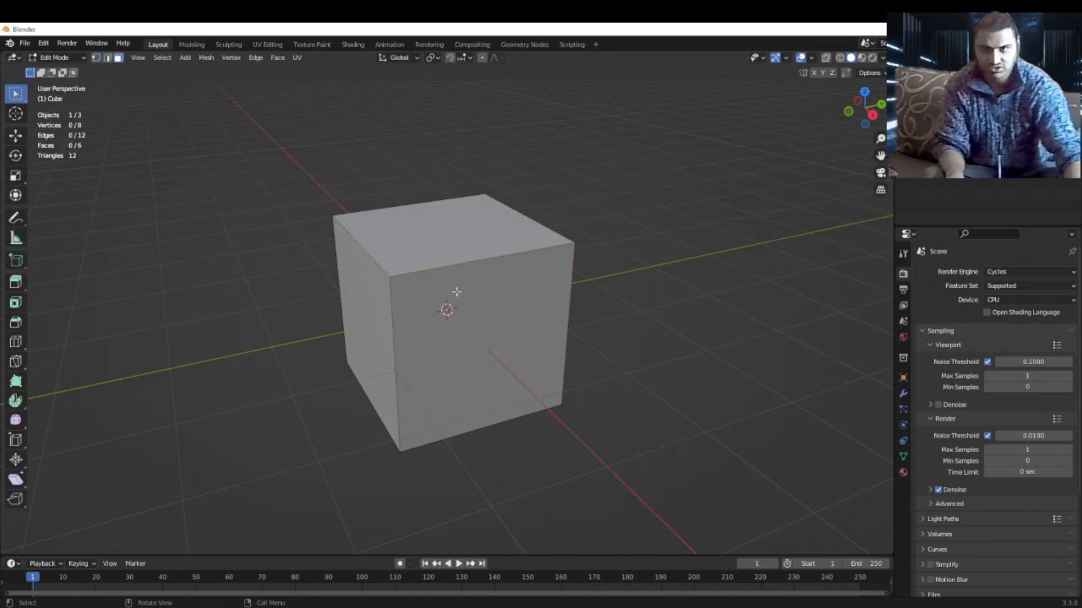
left_click(440, 258)
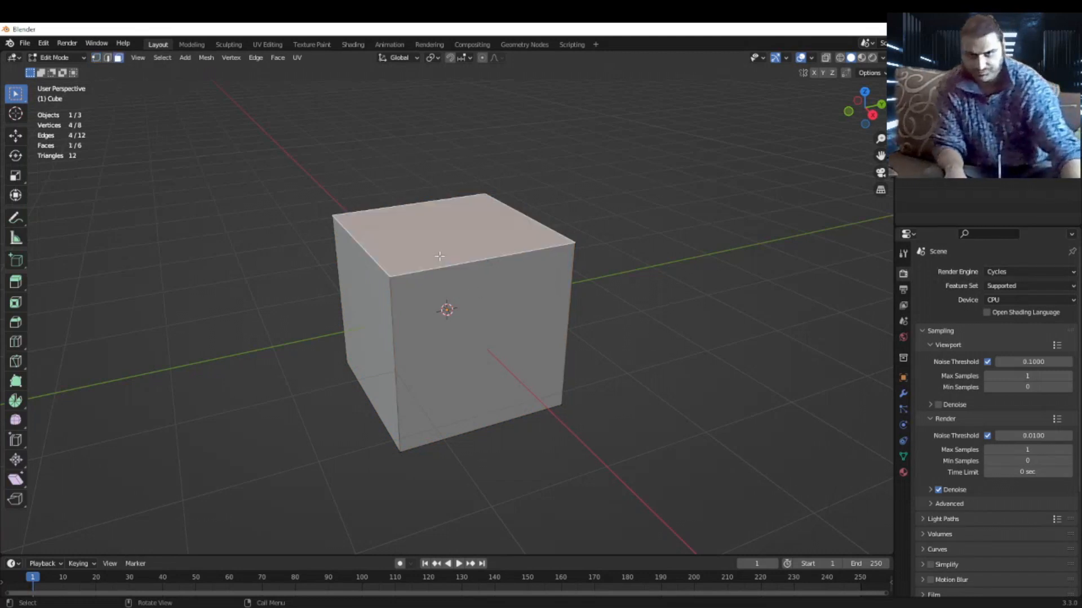
Return to Object Mode and select the whole cube.
key("Tab")
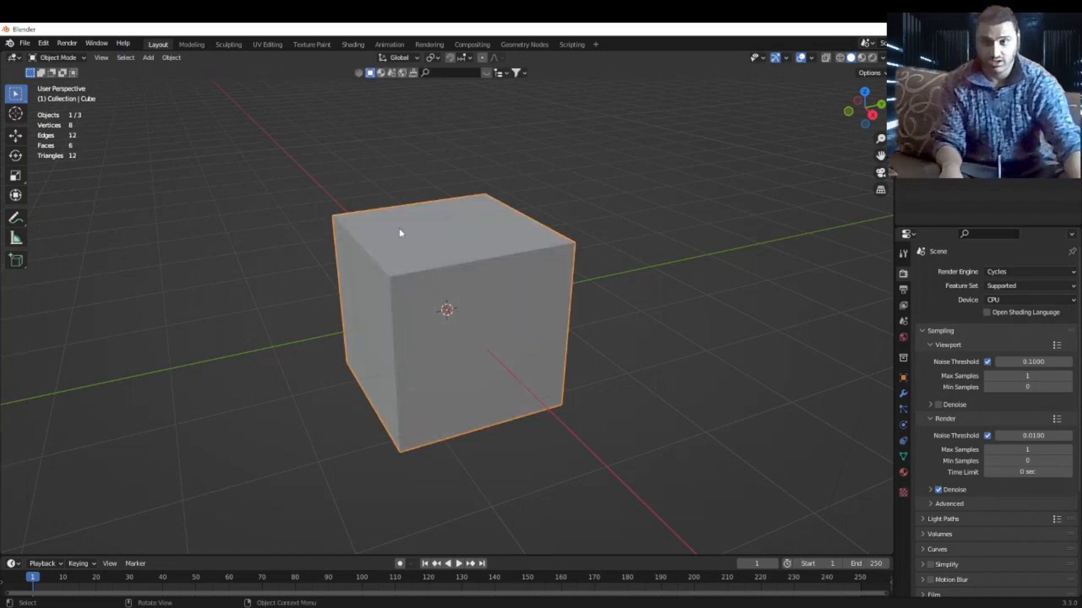
scroll(327, 266, "down", 4)
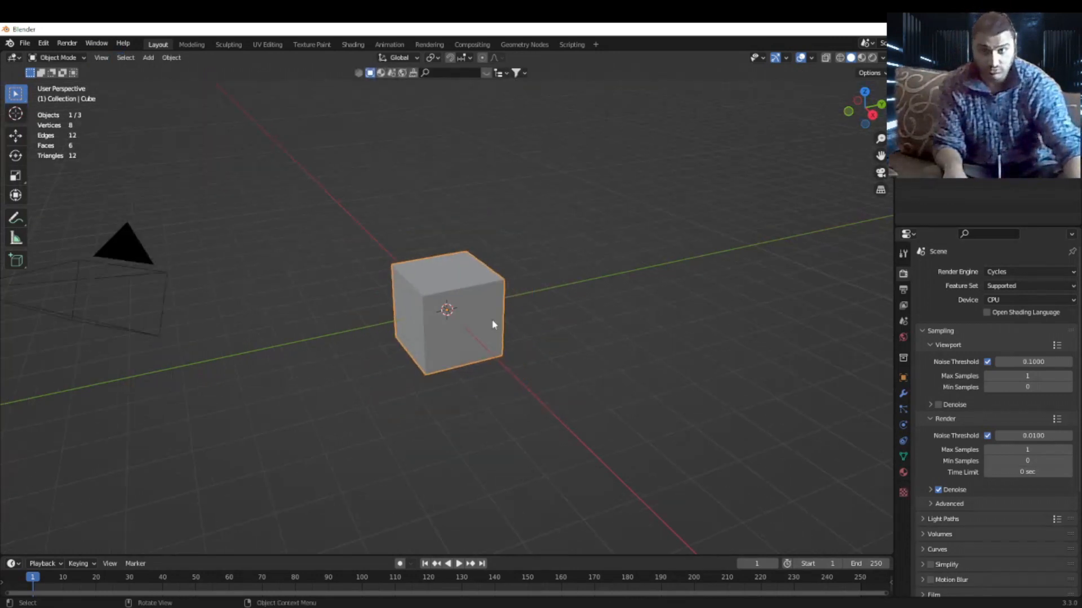
left_click(471, 302)
left_click(481, 309)
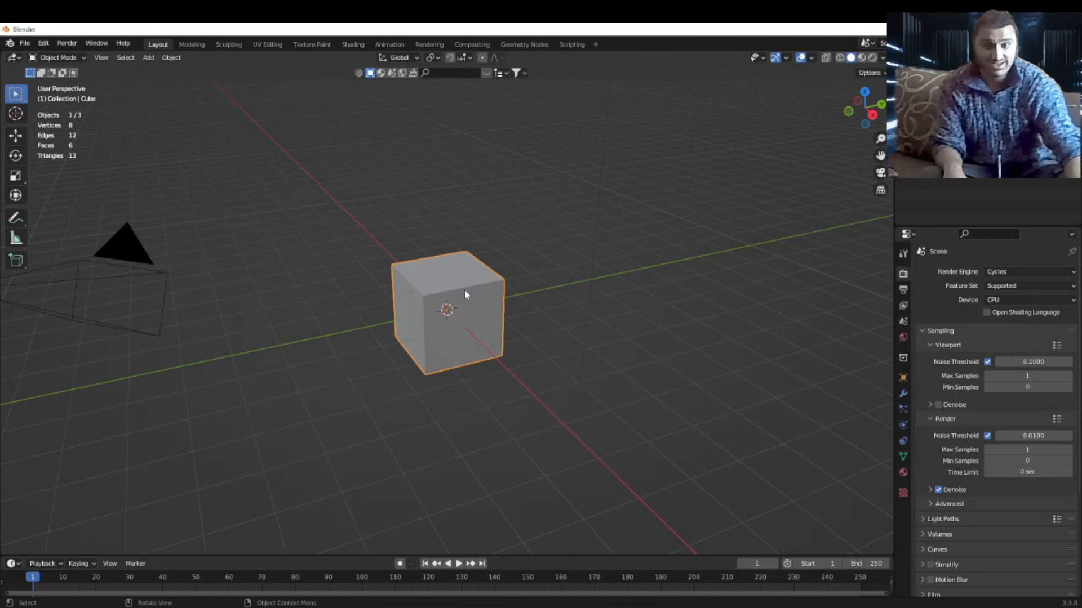
Scale the whole cube up uniformly to about 3.7 times its size, and undo the scaling.
key("s")
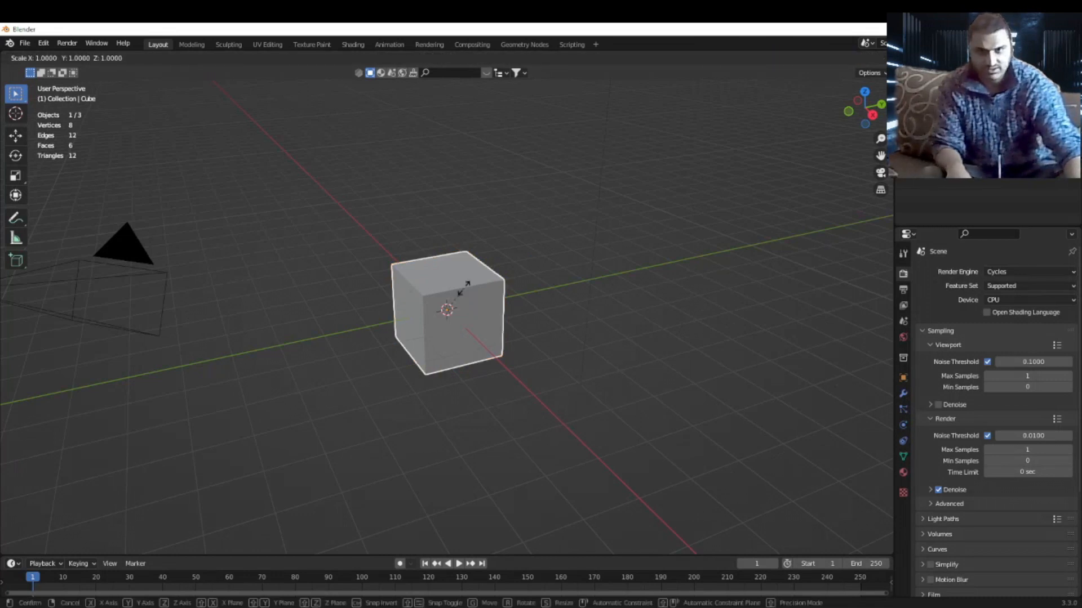
left_click(464, 289)
left_click(433, 312)
left_click(495, 307)
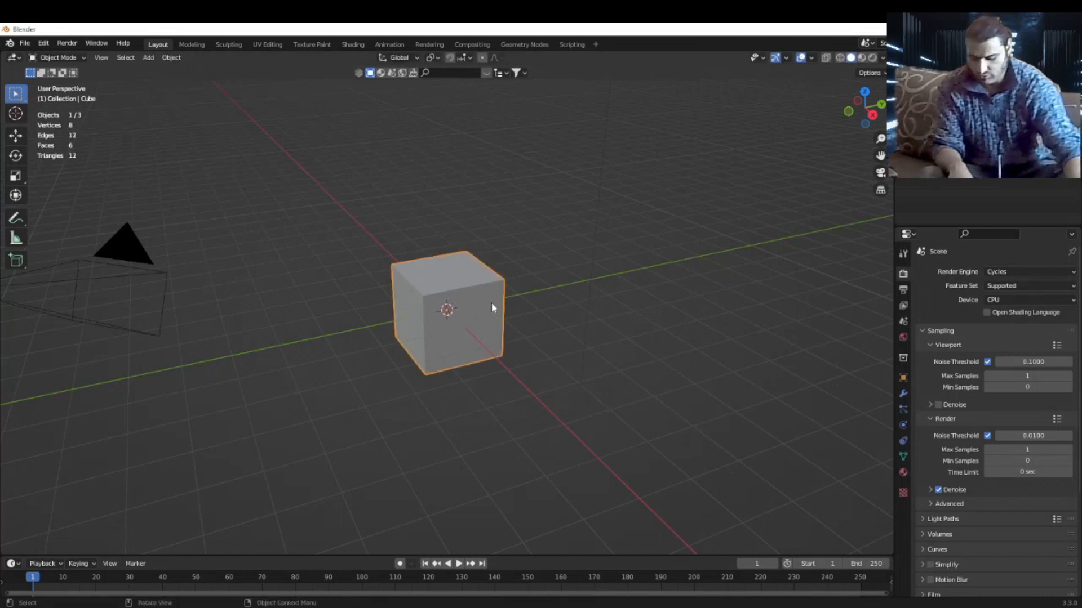
key("s")
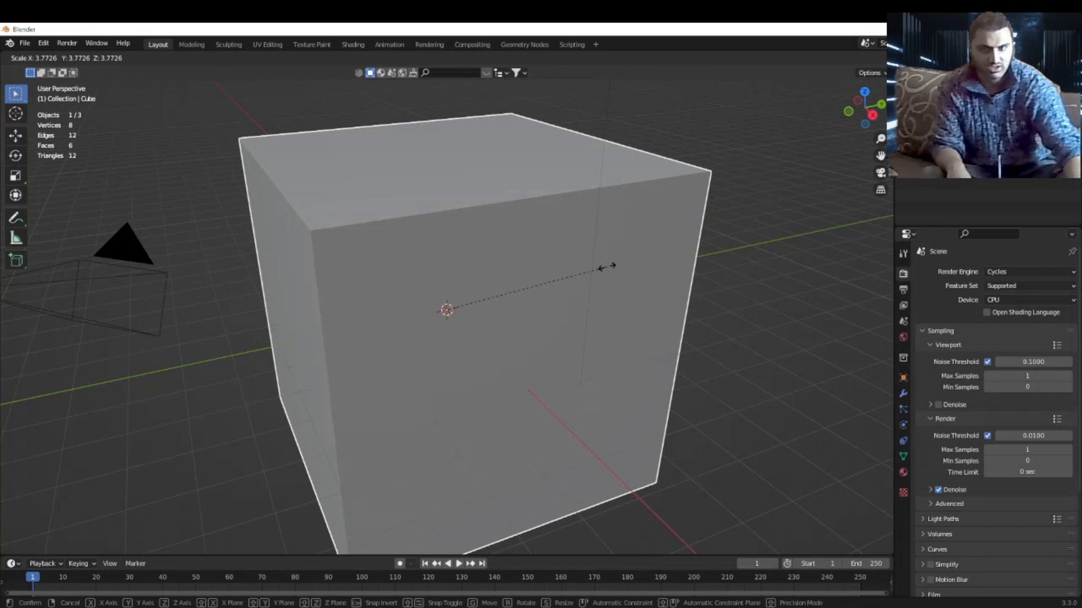
left_click(602, 266)
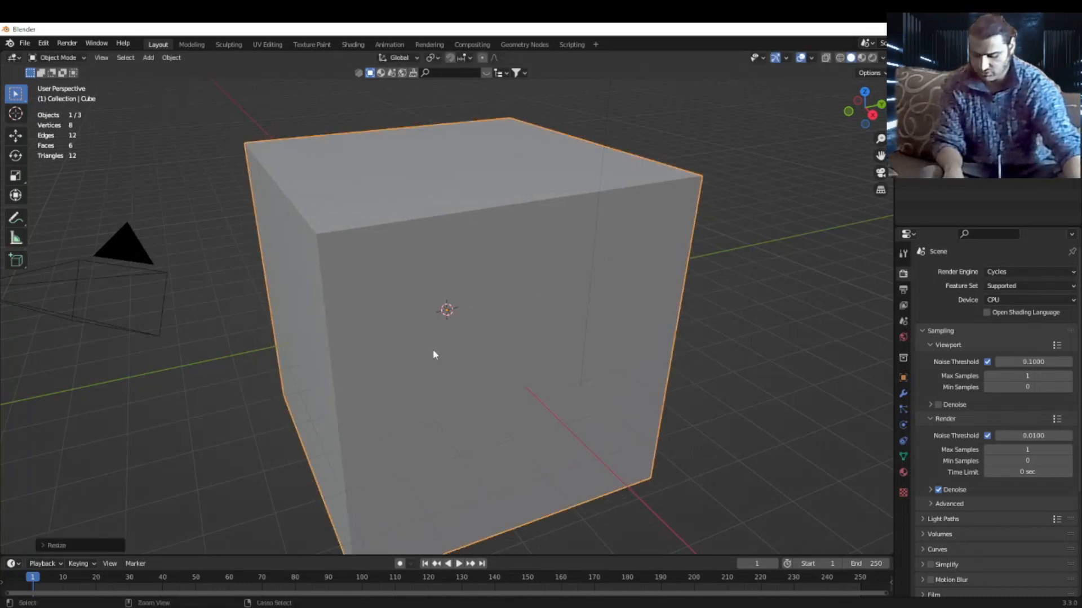
key("ctrl+z")
Try scaling the cube smaller and larger, settle on a moderately enlarged size, and undo that resize.
key("s")
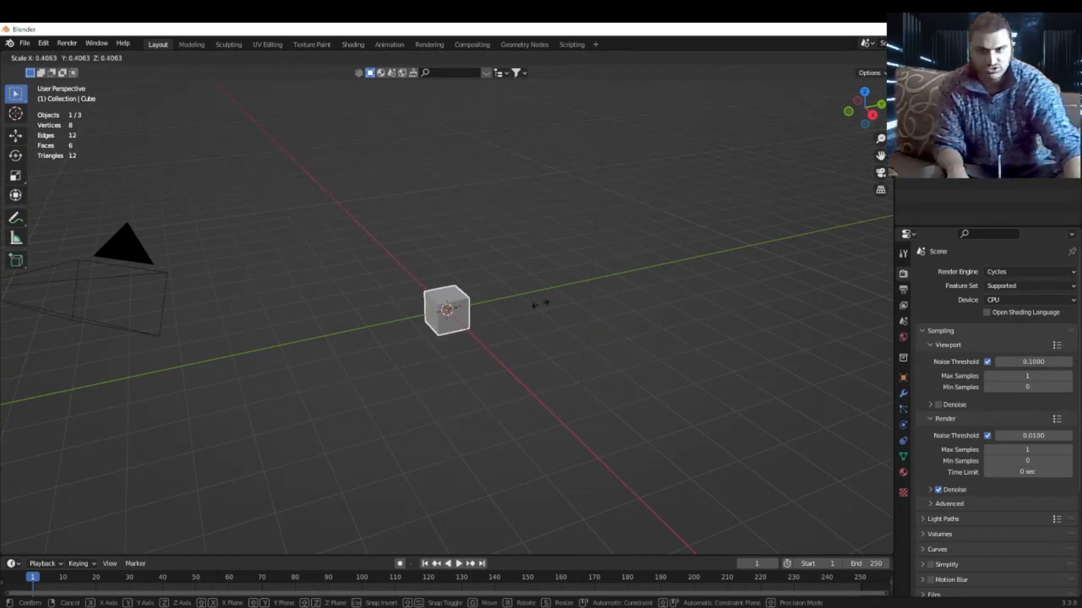
left_click(520, 306)
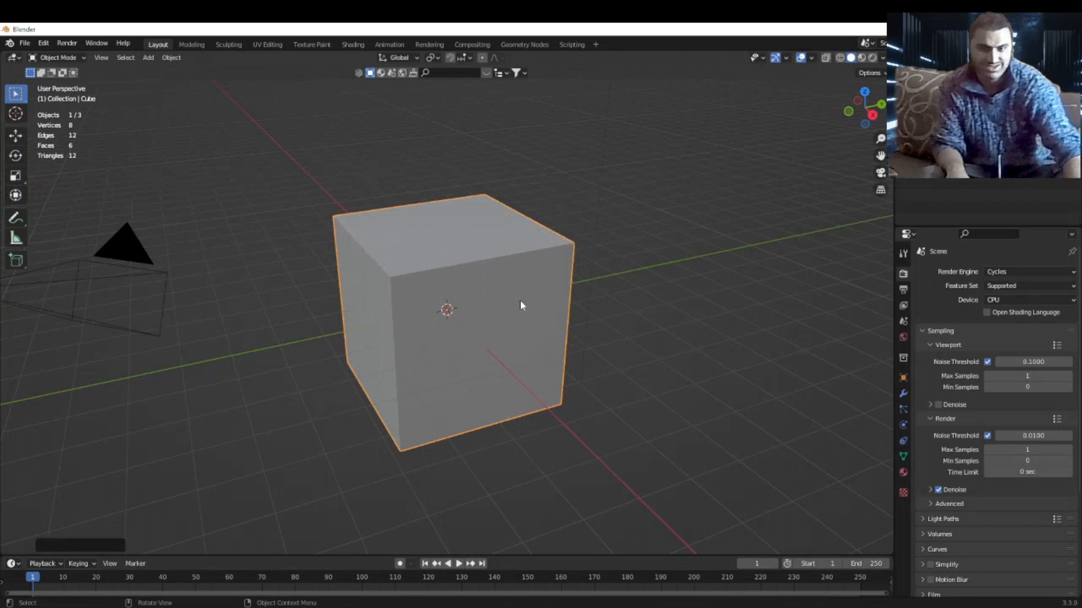
key("ctrl+z")
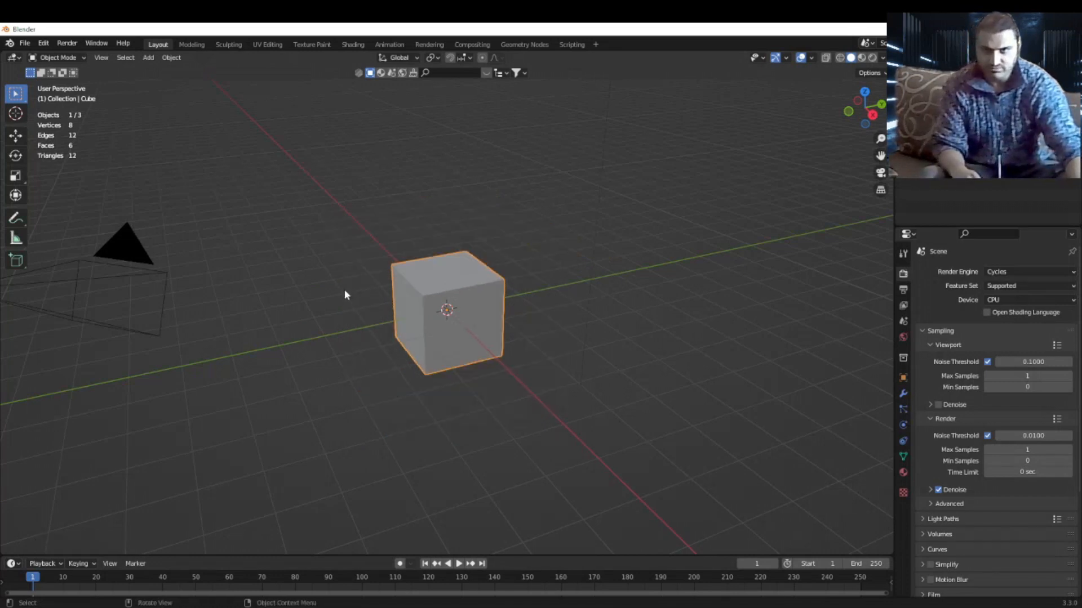
Look through the editor types available for the 3D viewport area, leaving it unchanged, and deselect the cube.
left_click(15, 58)
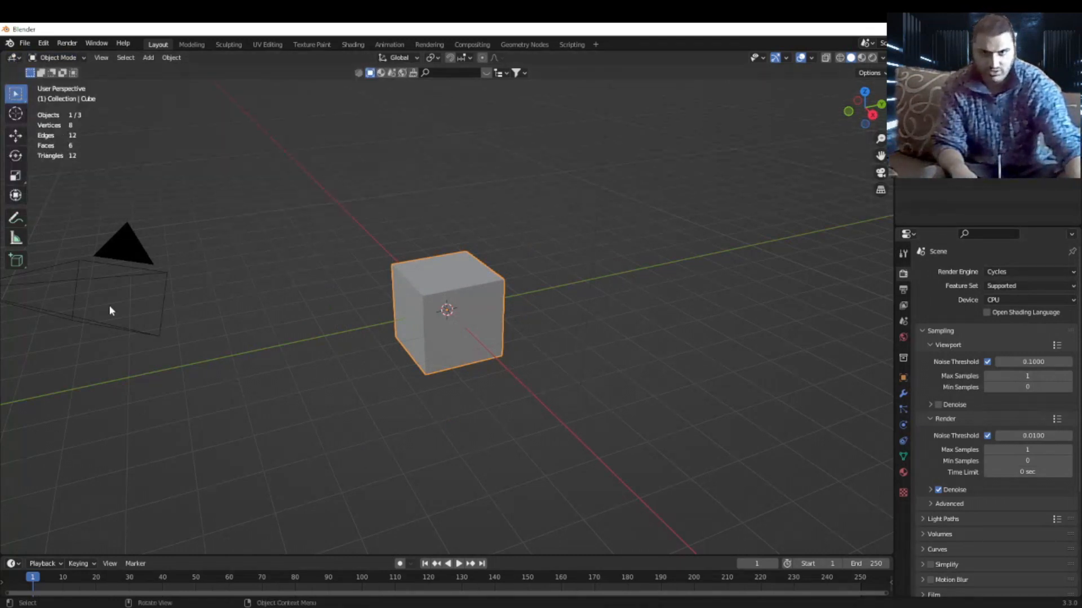
left_click(15, 59)
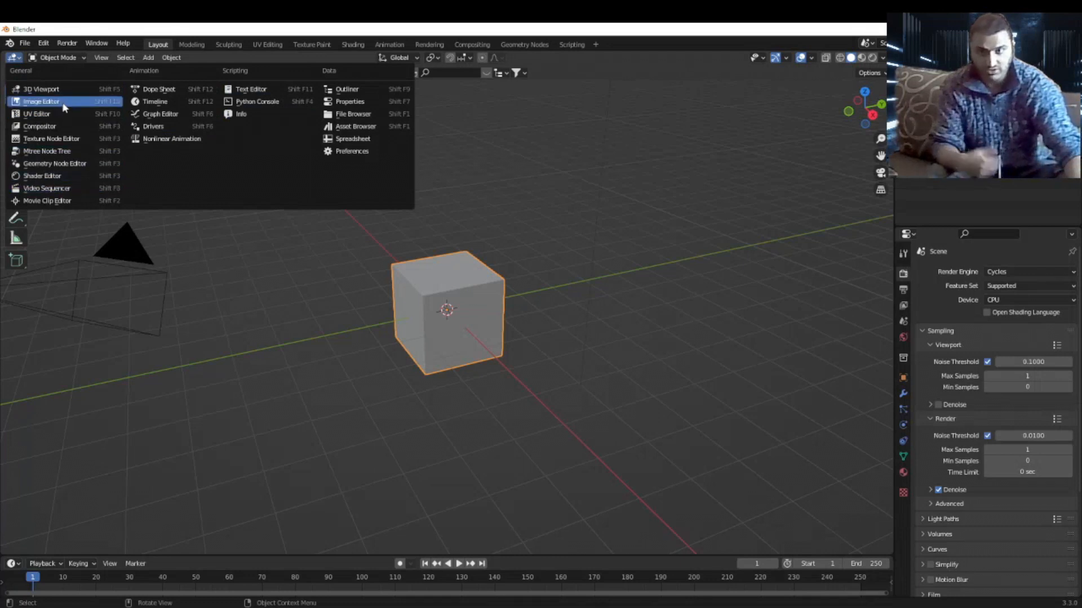
left_click(621, 353)
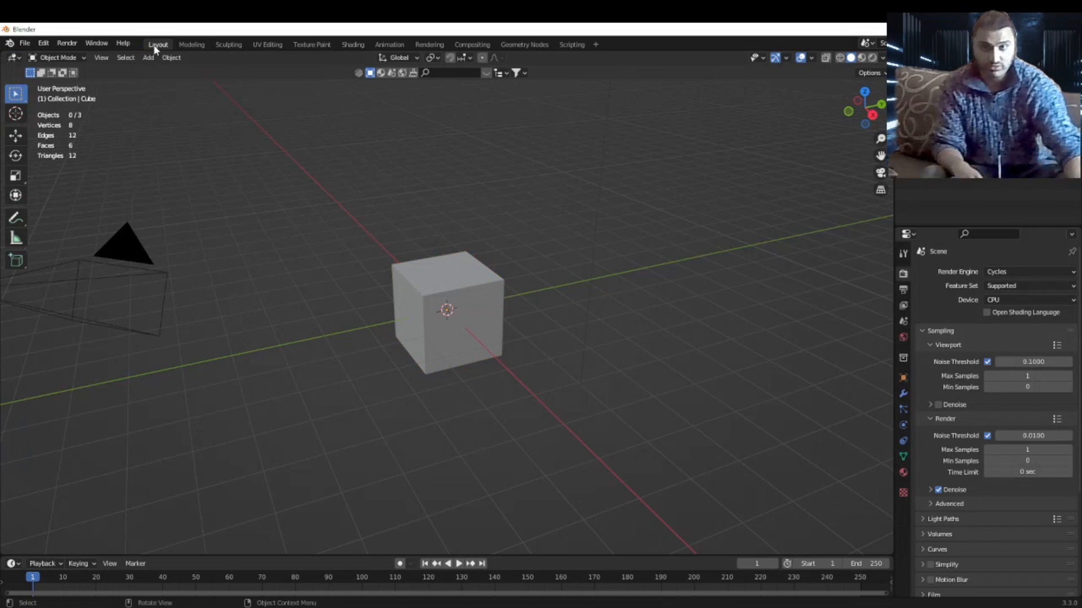
Visit the Modeling workspace, switch to Sculpting, and make a short SculptDraw stroke on the cube's upper corner.
left_click(195, 45)
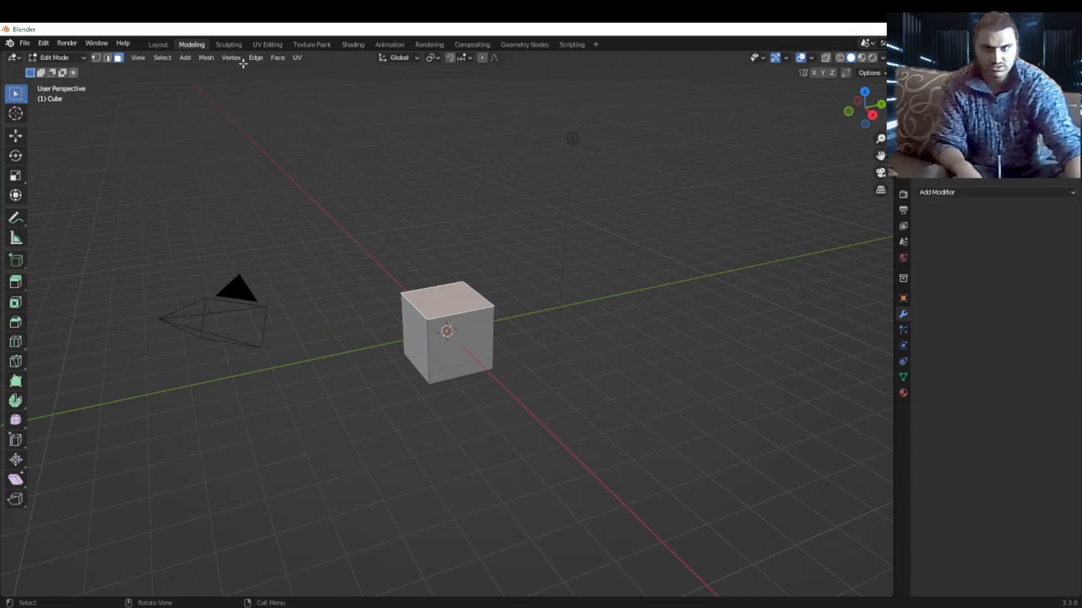
left_click(229, 45)
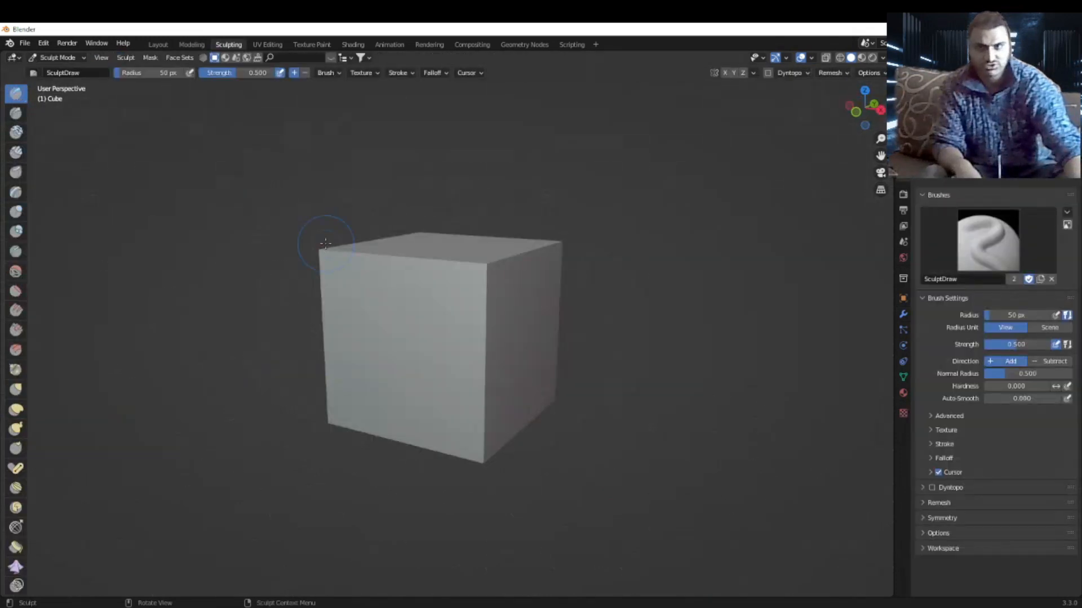
mouse_move(337, 257)
left_mouse_down()
mouse_move(327, 227)
mouse_move(303, 253)
mouse_move(271, 234)
mouse_move(339, 255)
left_mouse_up()
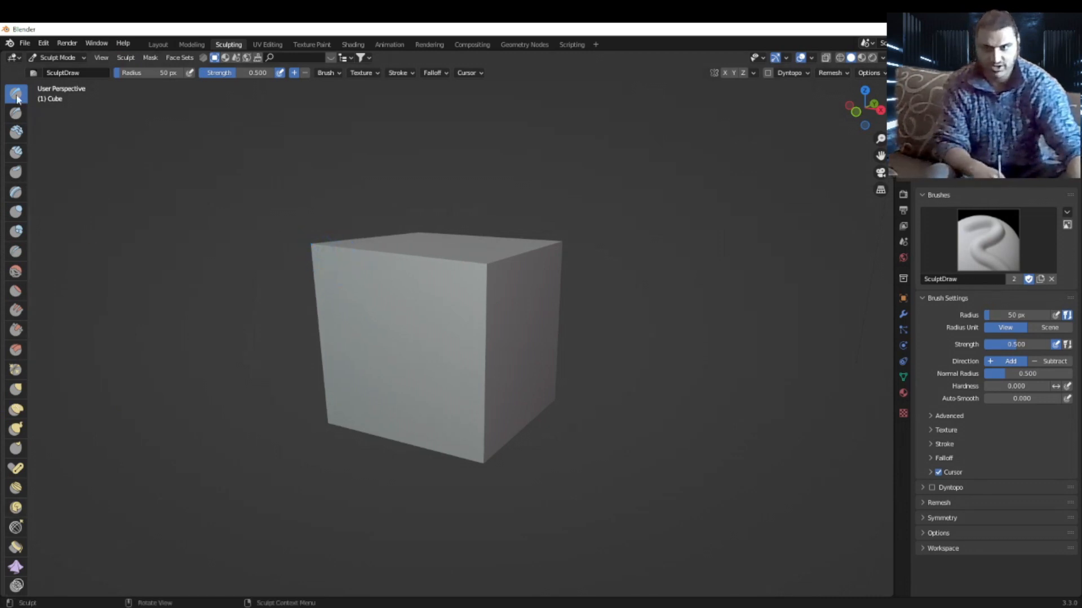
View the UV Editing workspace and the Texture Paint workspace.
left_click(268, 44)
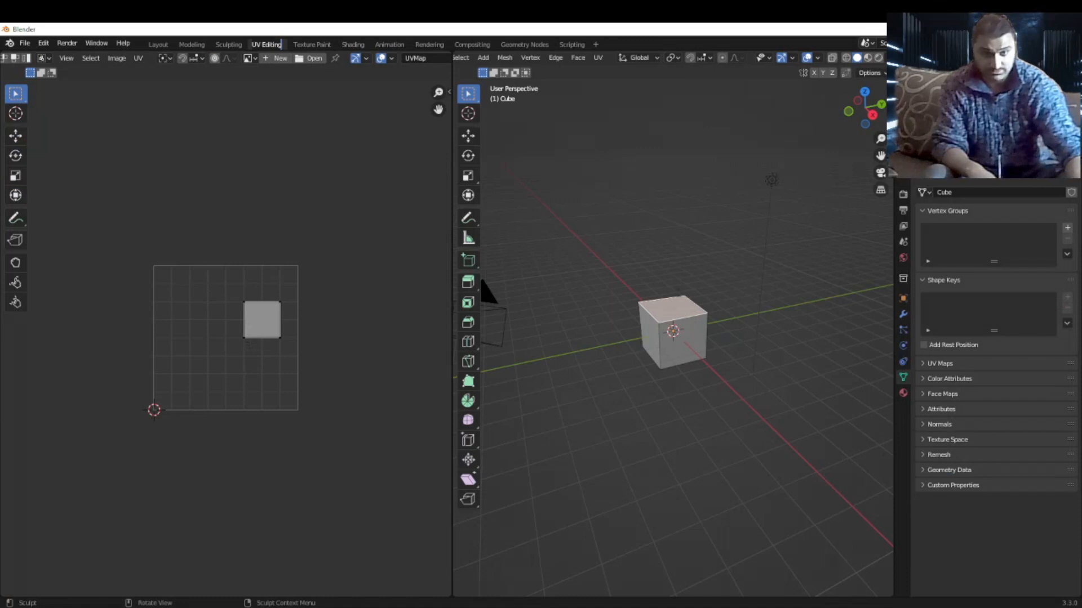
left_click(259, 126)
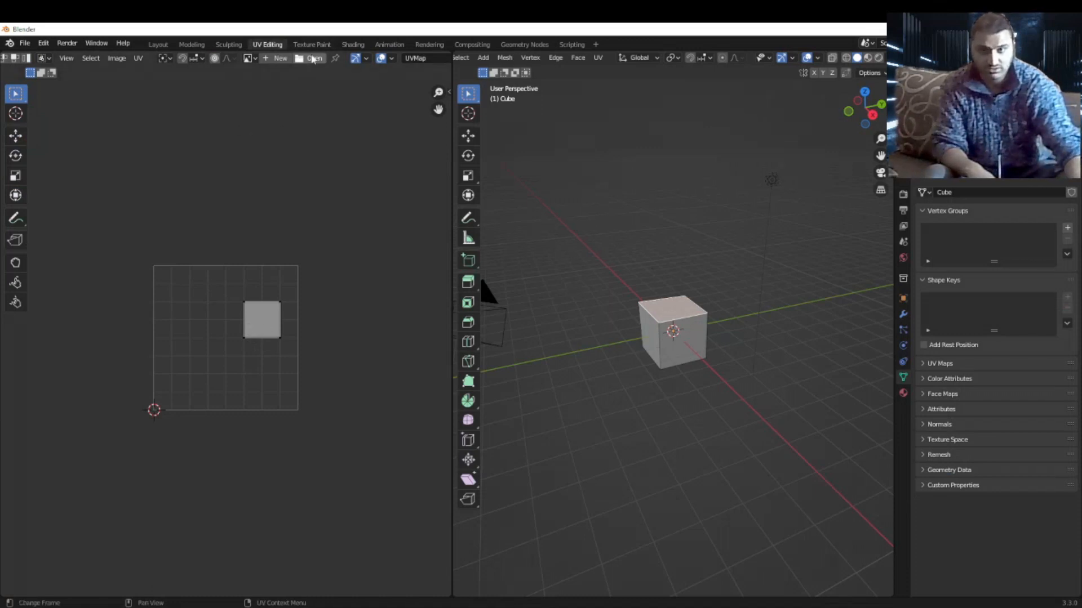
left_click(316, 44)
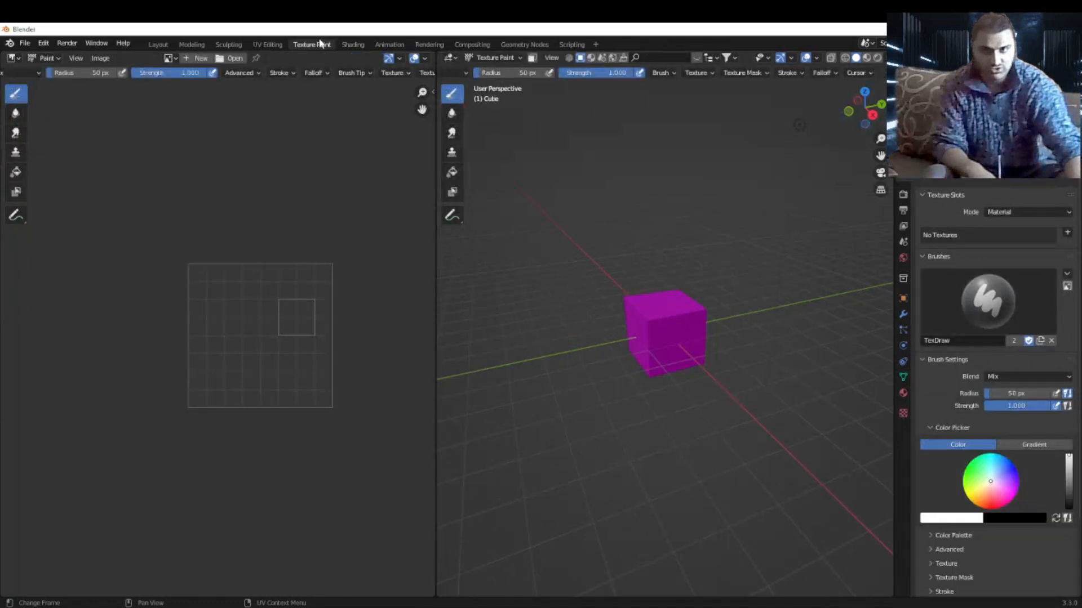
Switch to the Shading workspace, set the viewport shading to Solid, and select the cube.
left_click(357, 46)
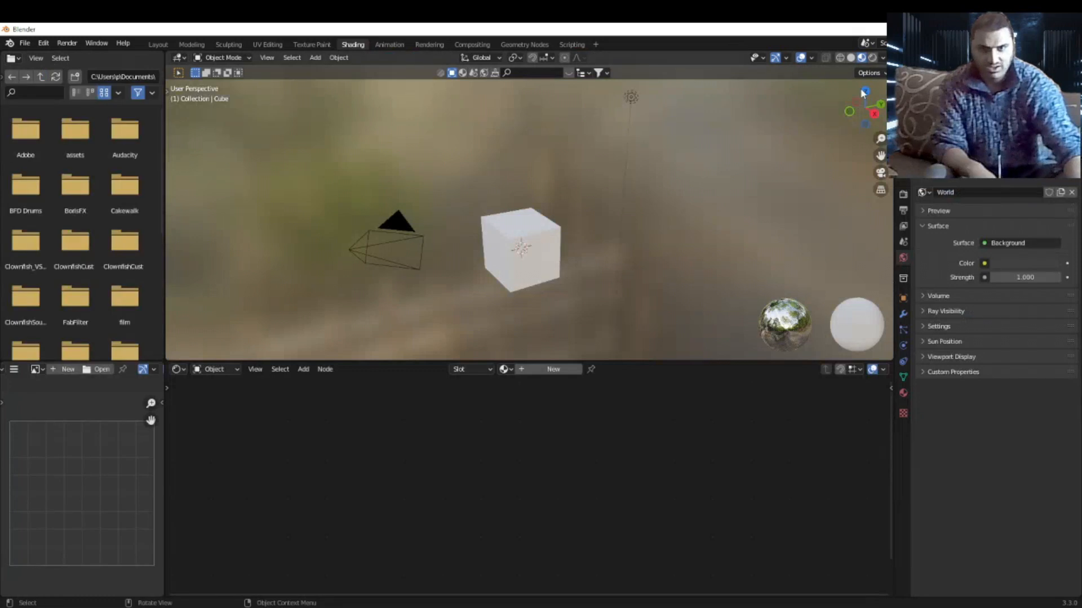
left_click(850, 58)
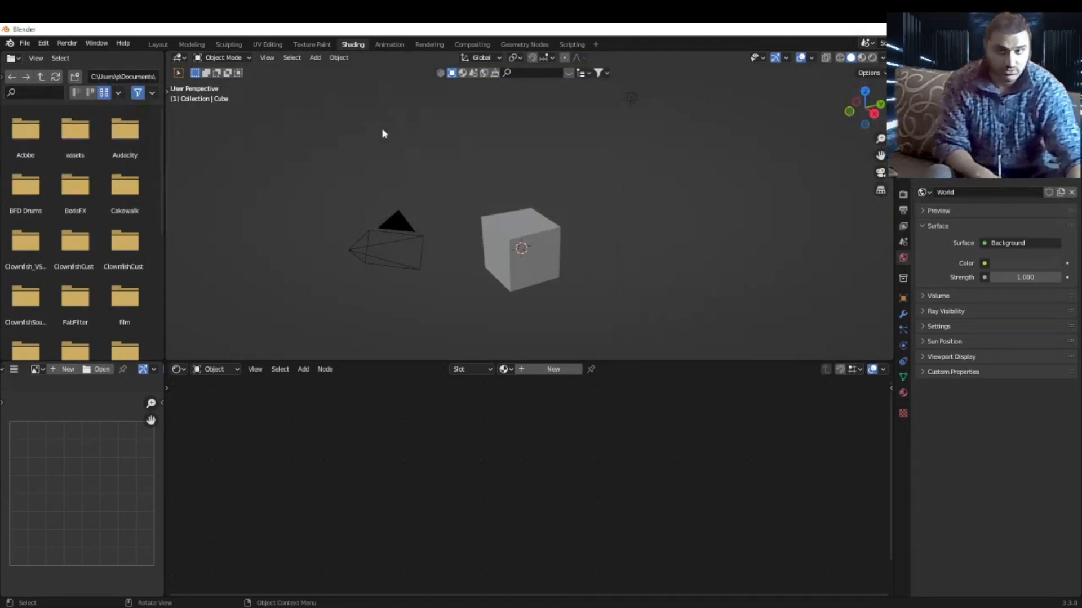
scroll(478, 232, "down", 5)
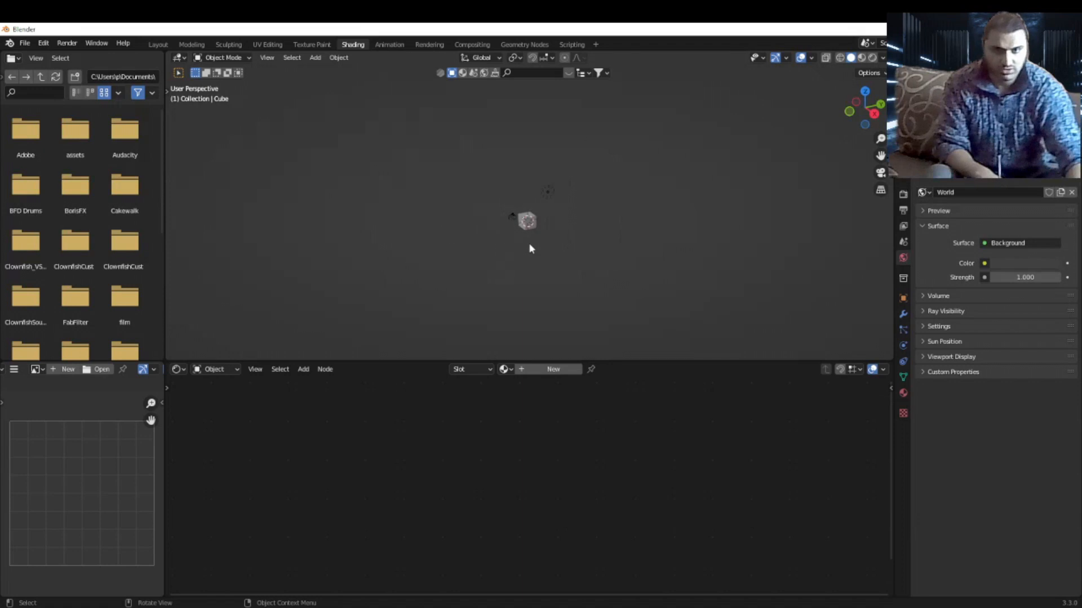
scroll(529, 239, "up", 3)
left_click(524, 237)
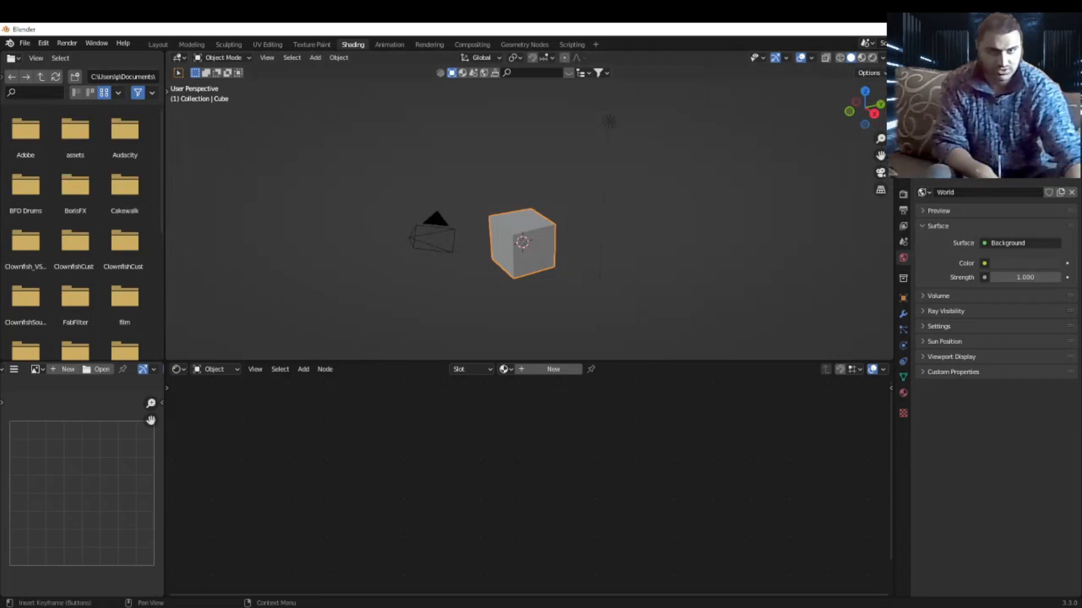
Widen the Outliner and Properties areas beside the 3D viewport so the scene collection and viewport shading options are accessible.
left_click_drag(885, 85, 817, 114)
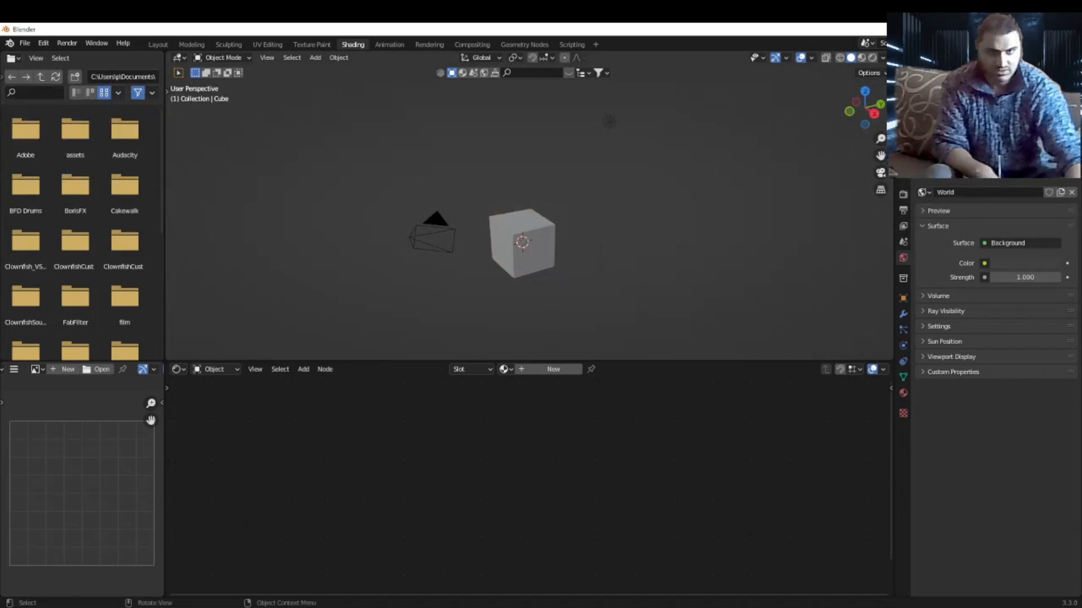
left_click_drag(893, 121, 556, 119)
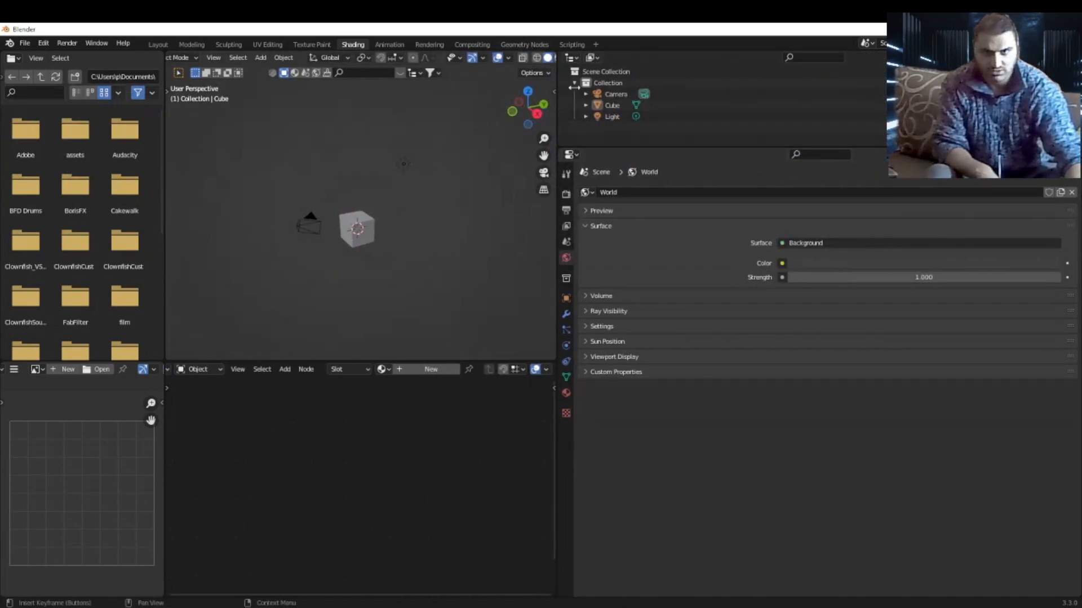
left_click(608, 83)
mouse_move(555, 137)
left_mouse_down()
mouse_move(580, 121)
mouse_move(657, 113)
left_mouse_up()
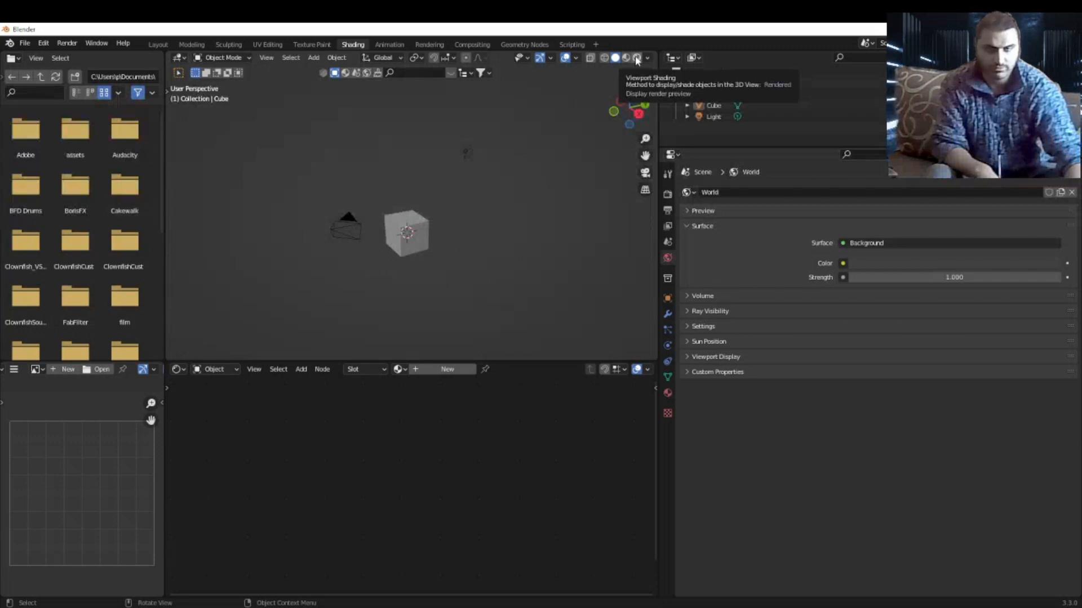
Compare the cube in Rendered and Solid viewport shading by switching between them twice, ending in Solid.
left_click(636, 58)
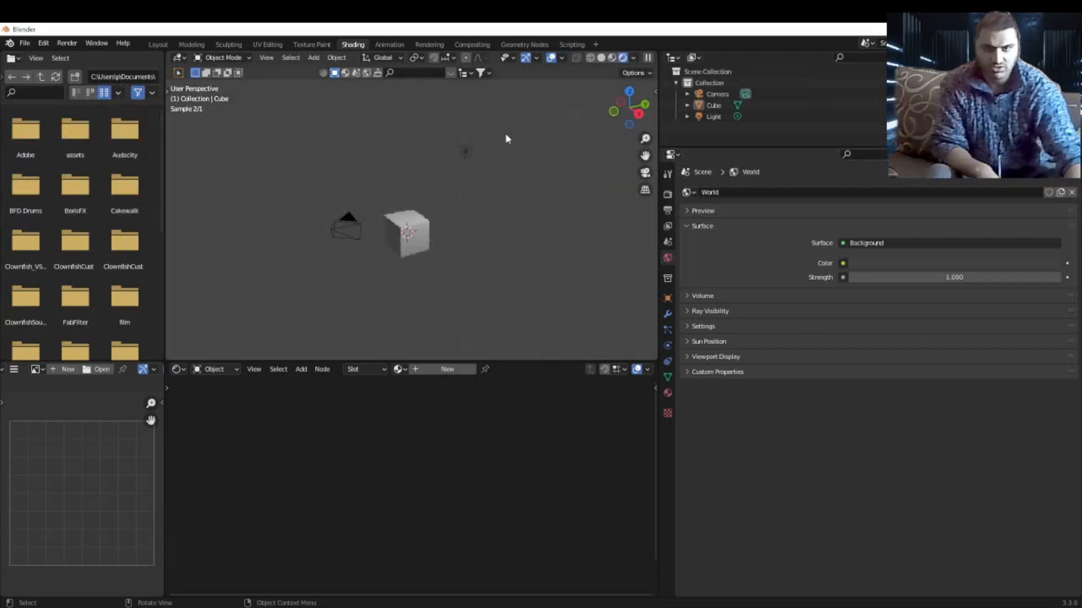
scroll(402, 250, "up", 3)
scroll(403, 248, "up", 1)
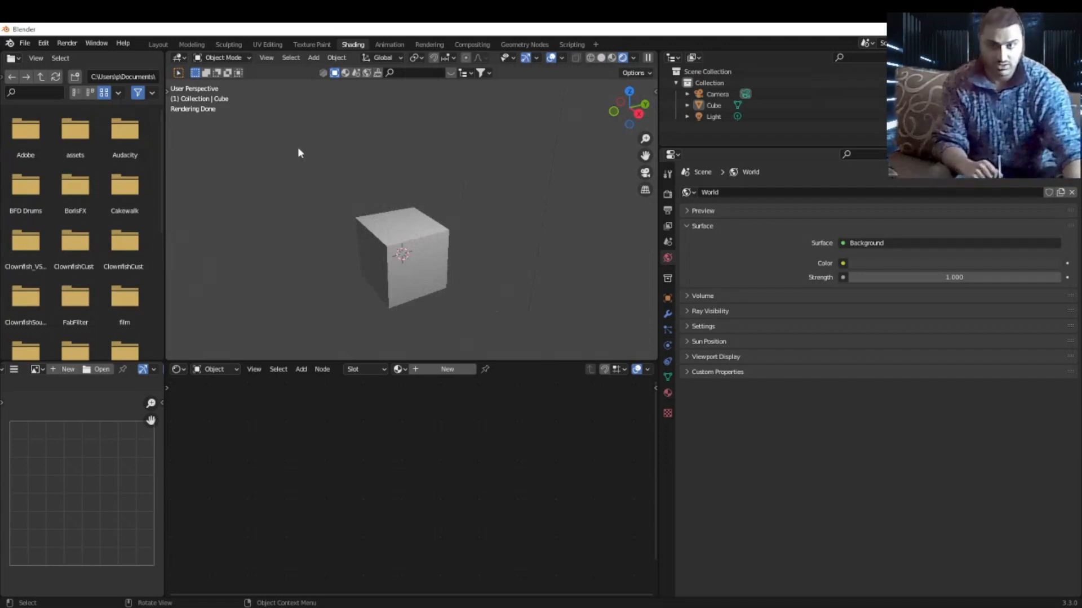
left_click(603, 58)
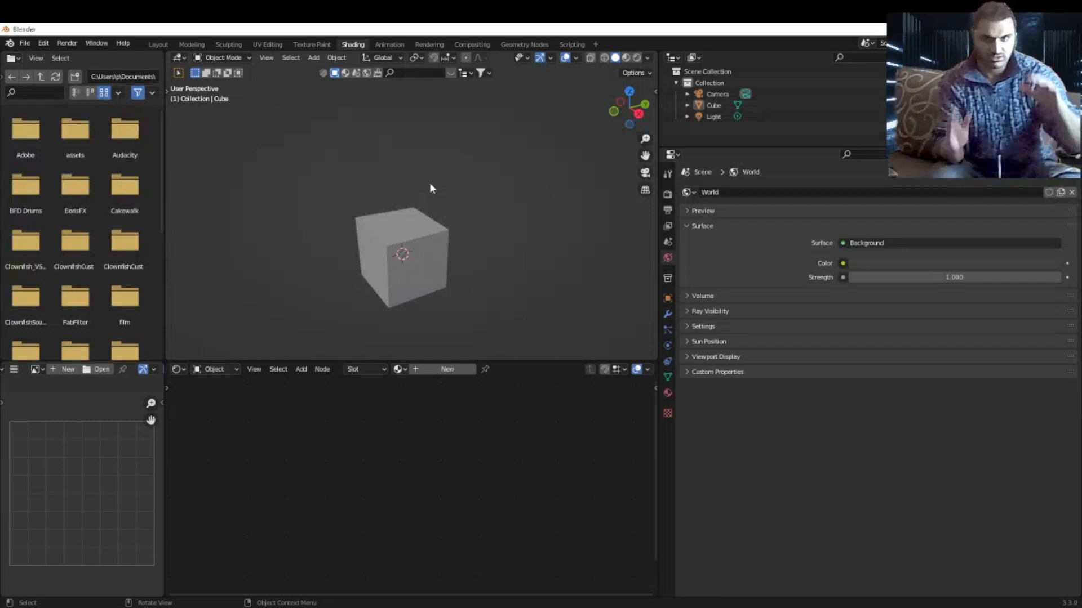
left_click(638, 57)
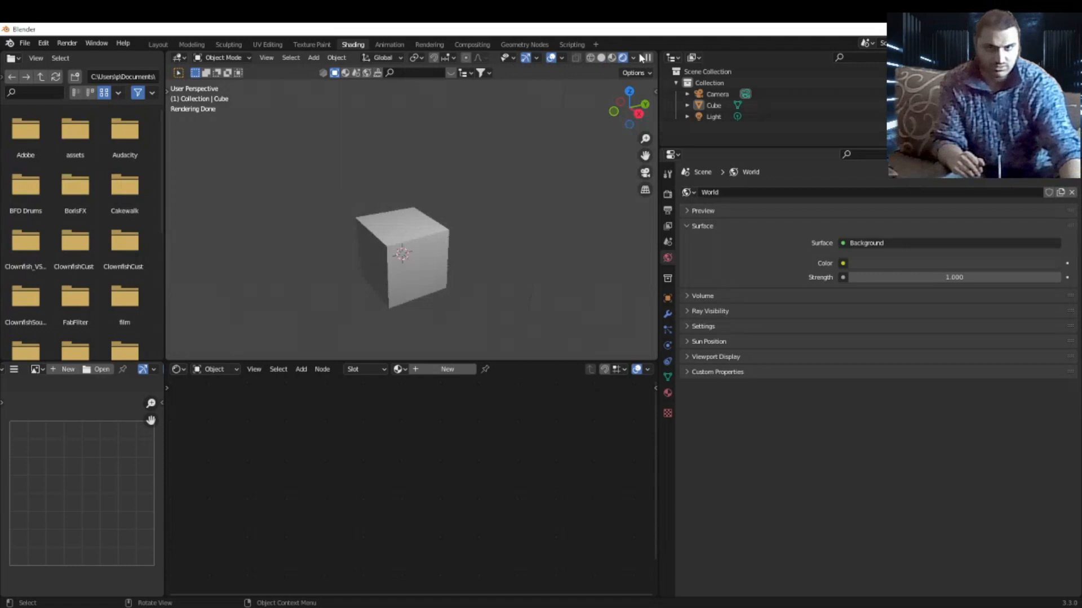
left_click(602, 58)
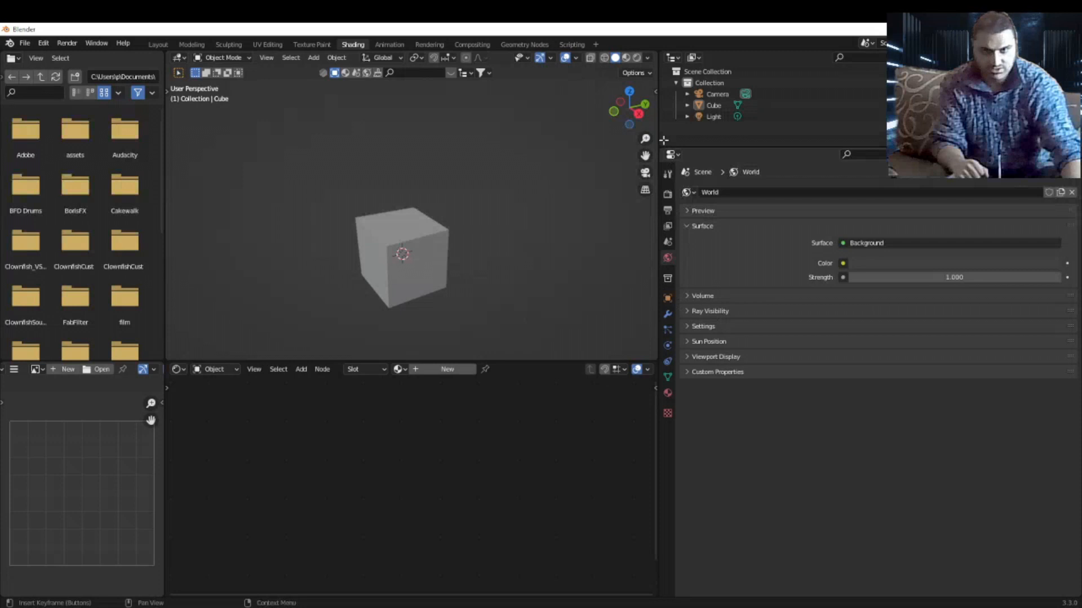
Widen the 3D viewport and Shader Editor again, and create a new material for the selected cube.
left_click_drag(660, 136, 865, 129)
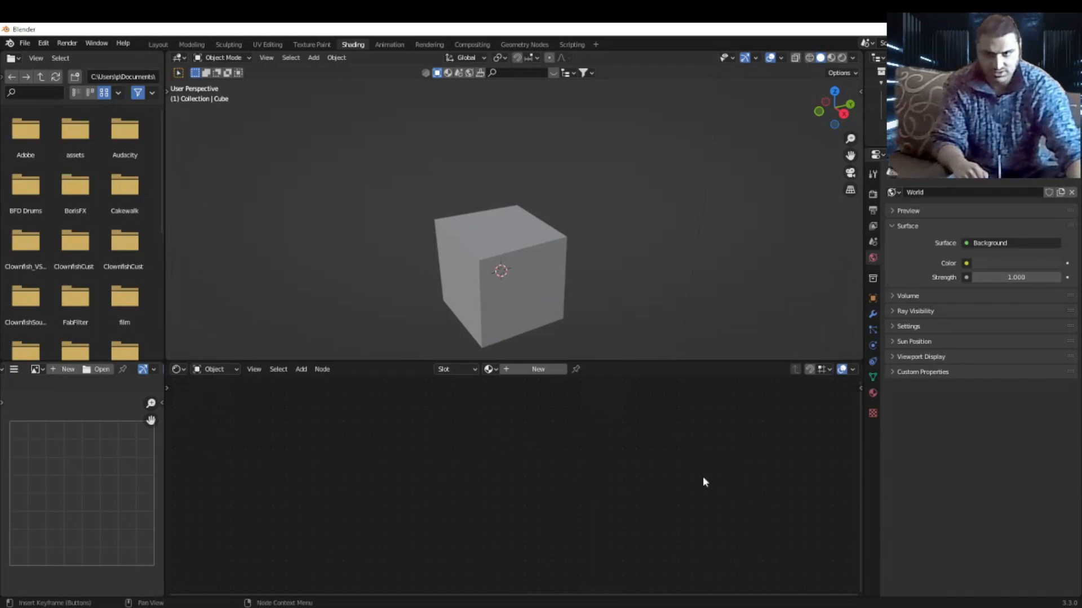
left_click(178, 370)
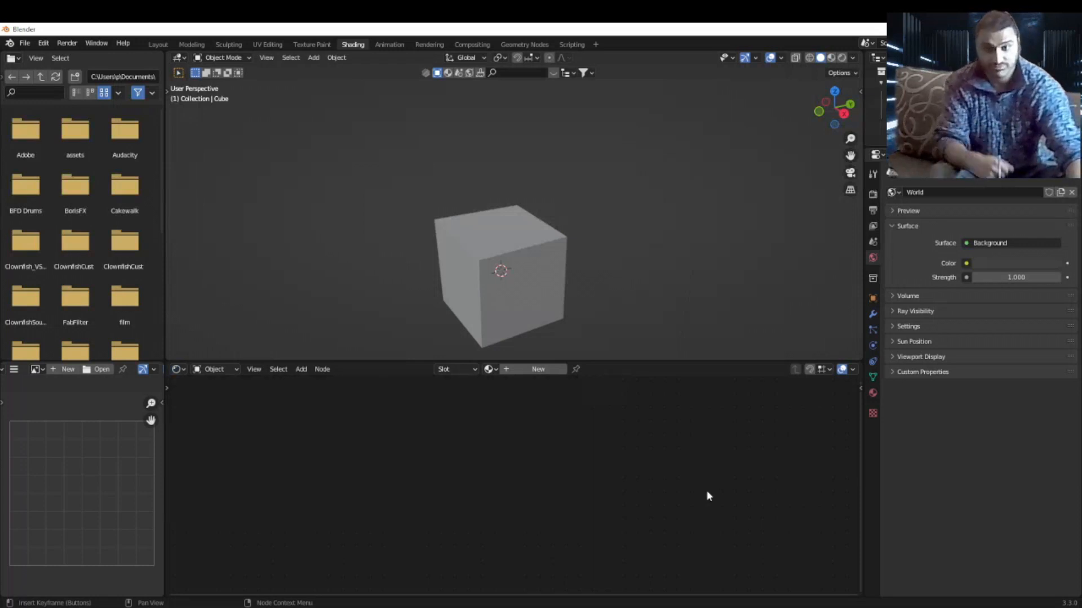
left_click(487, 266)
left_click(538, 370)
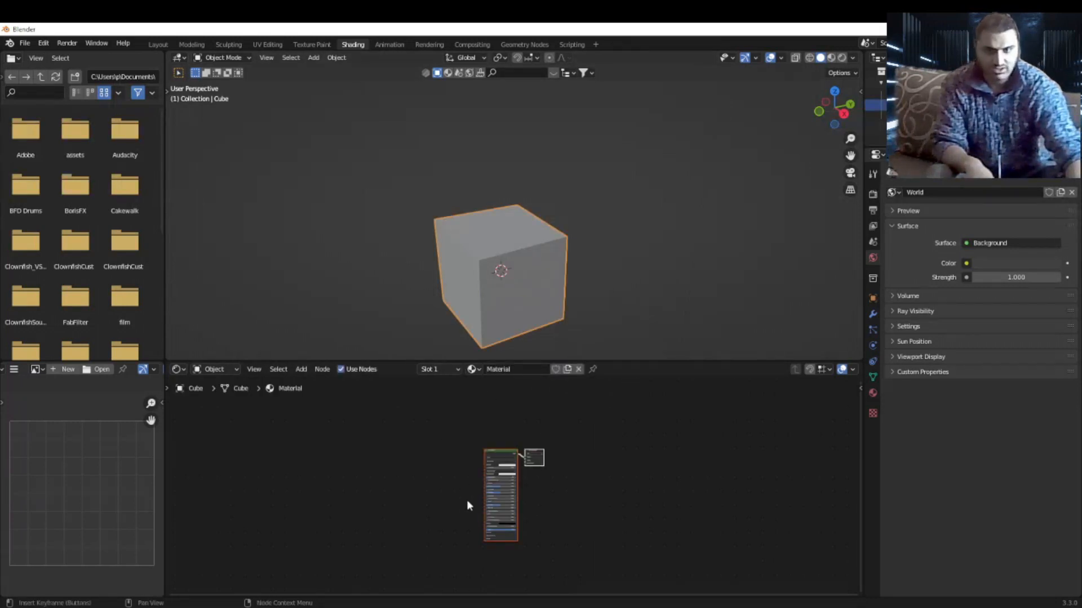
Move the Principled BSDF node farther away from the Material Output node in the Shader Editor.
scroll(590, 511, "up", 4)
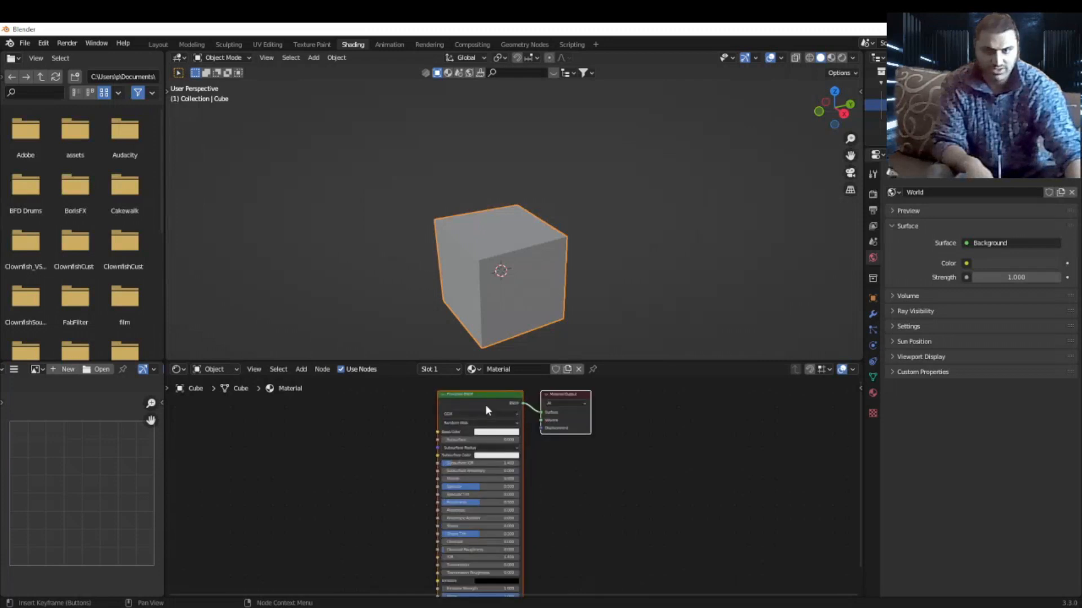
left_click(478, 401)
left_click_drag(450, 415, 424, 437)
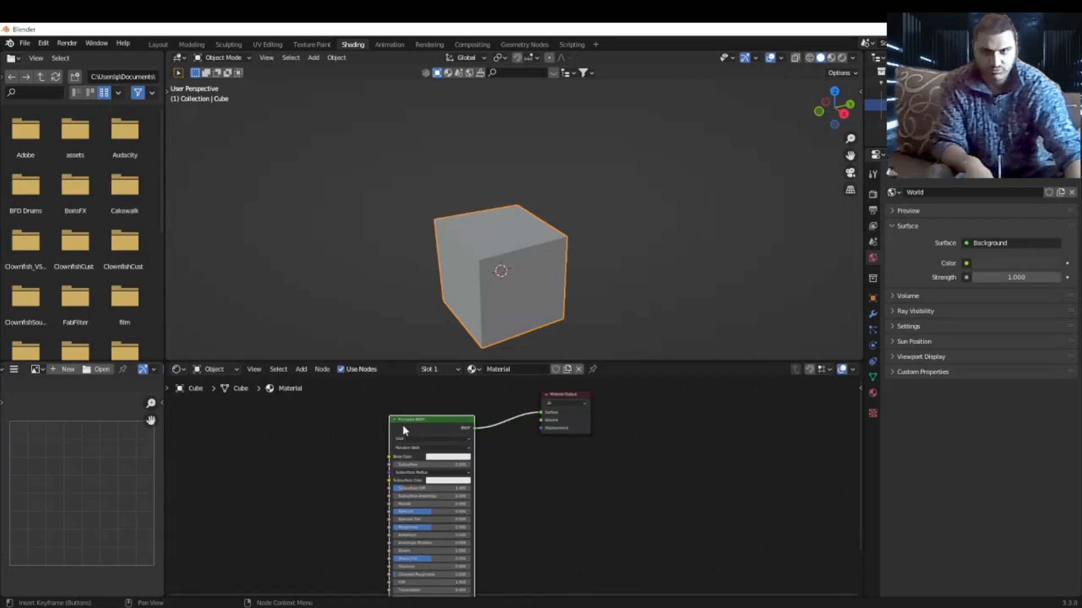
scroll(402, 429, "up", 3)
scroll(431, 445, "down", 2)
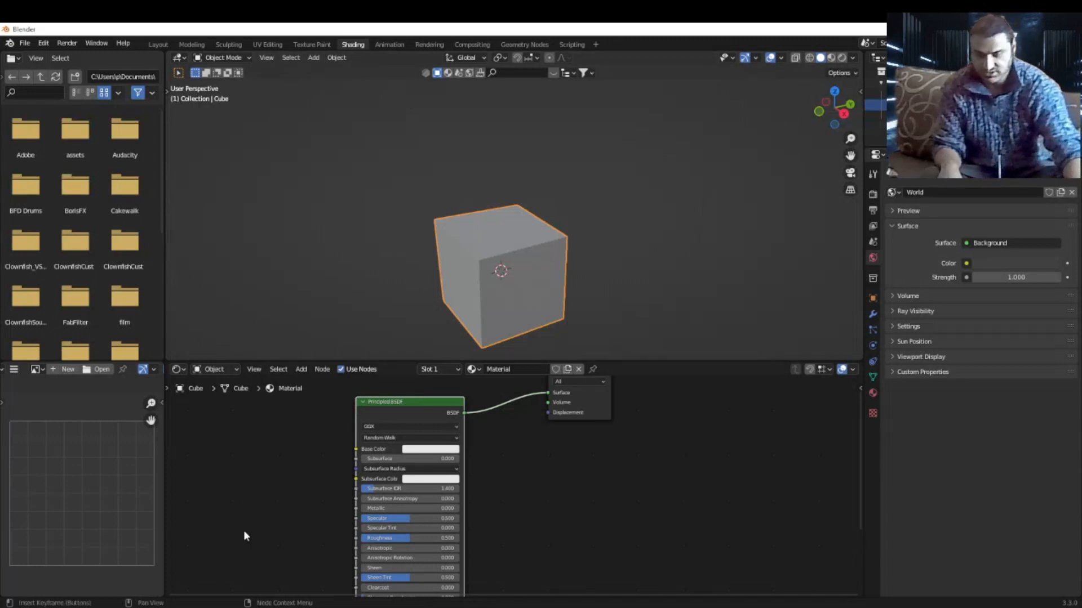
key("shift+a")
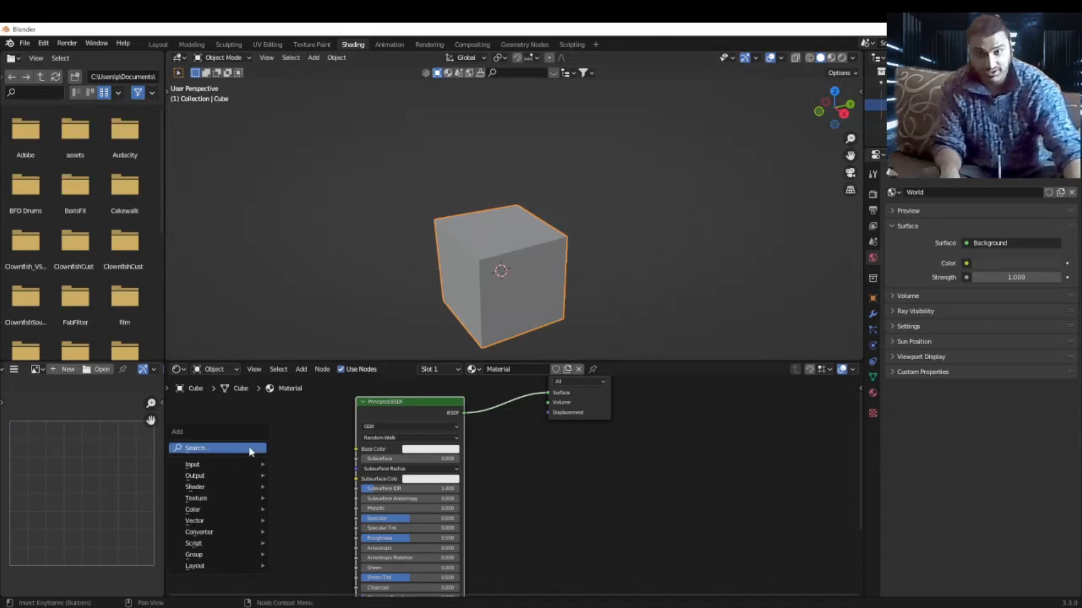
mouse_move(228, 488)
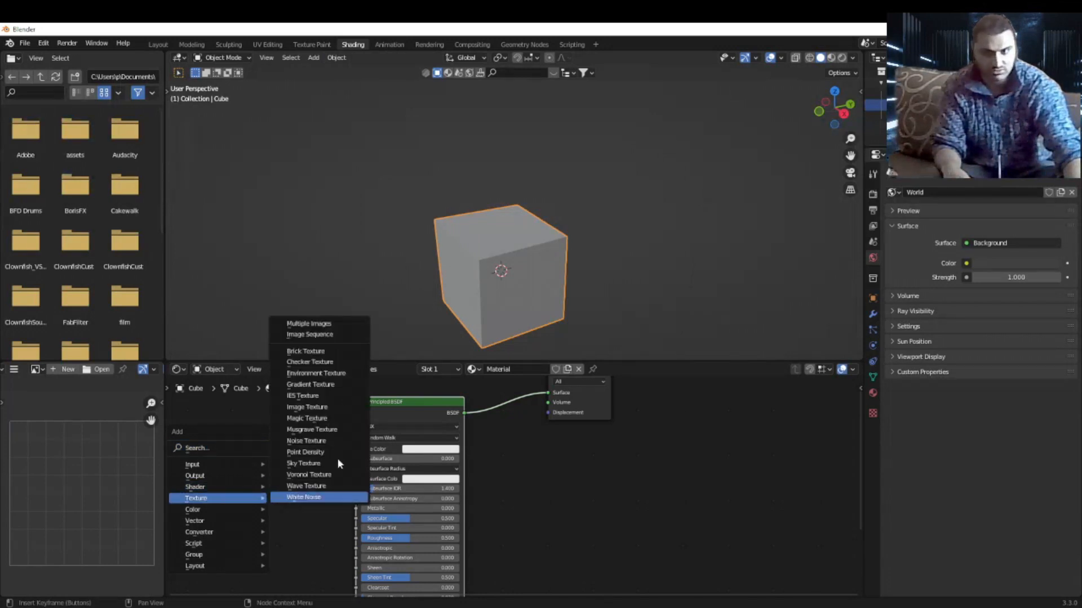
mouse_move(240, 512)
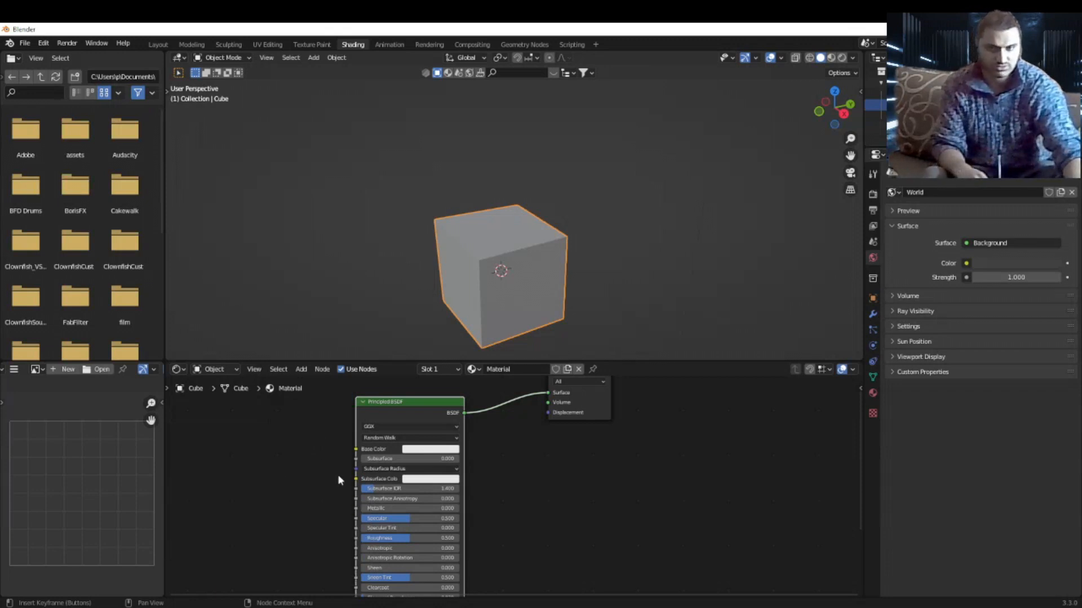
Set the Base Color of the cube's Principled BSDF node to a saturated blue.
scroll(436, 468, "up", 3)
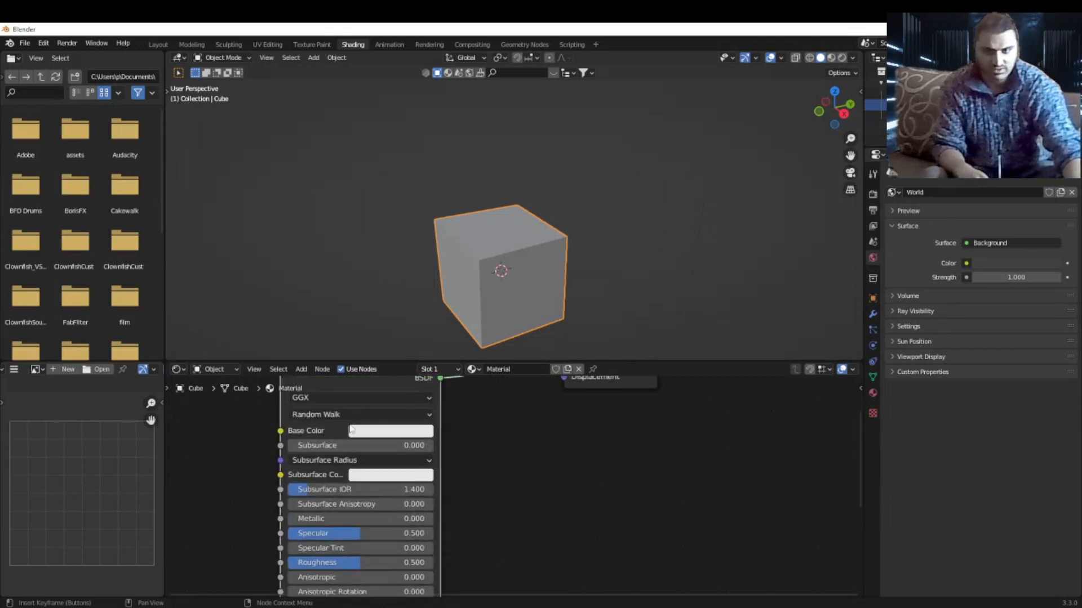
scroll(326, 423, "up", 1)
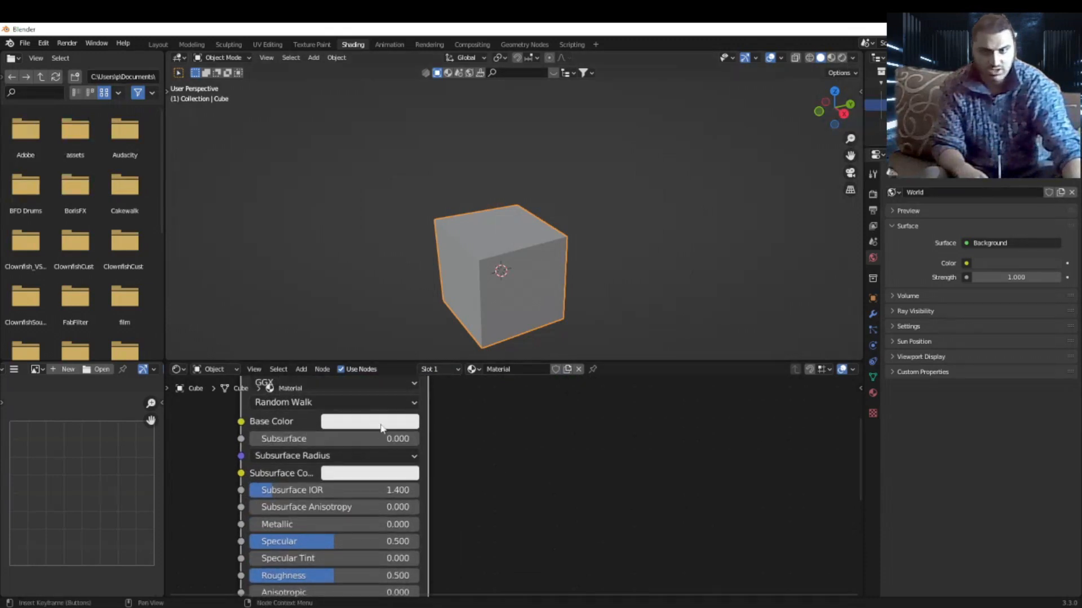
left_click(364, 422)
left_click(352, 427)
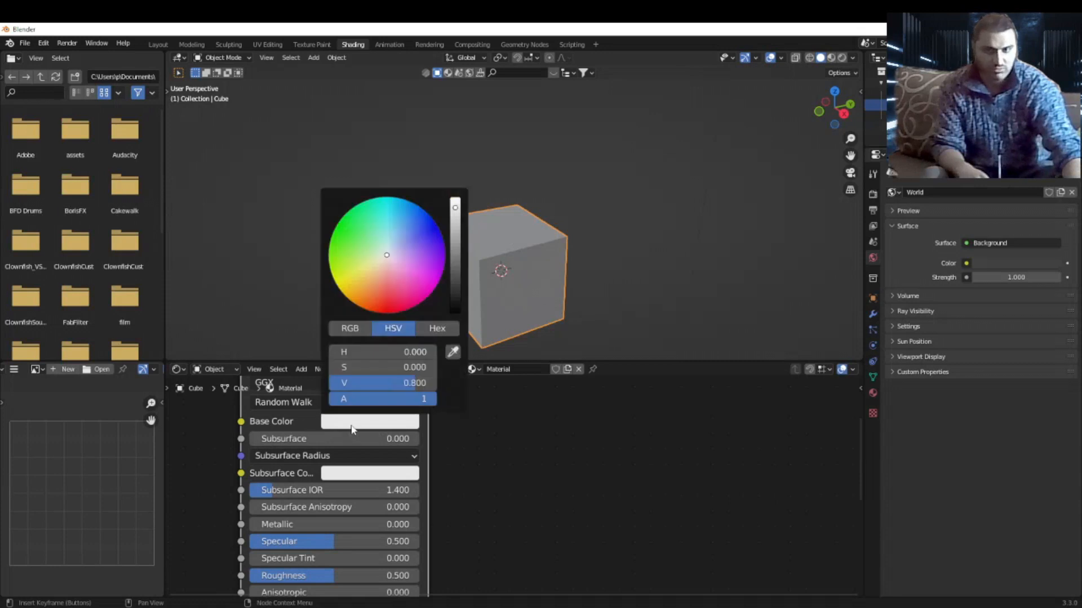
left_click_drag(406, 240, 439, 229)
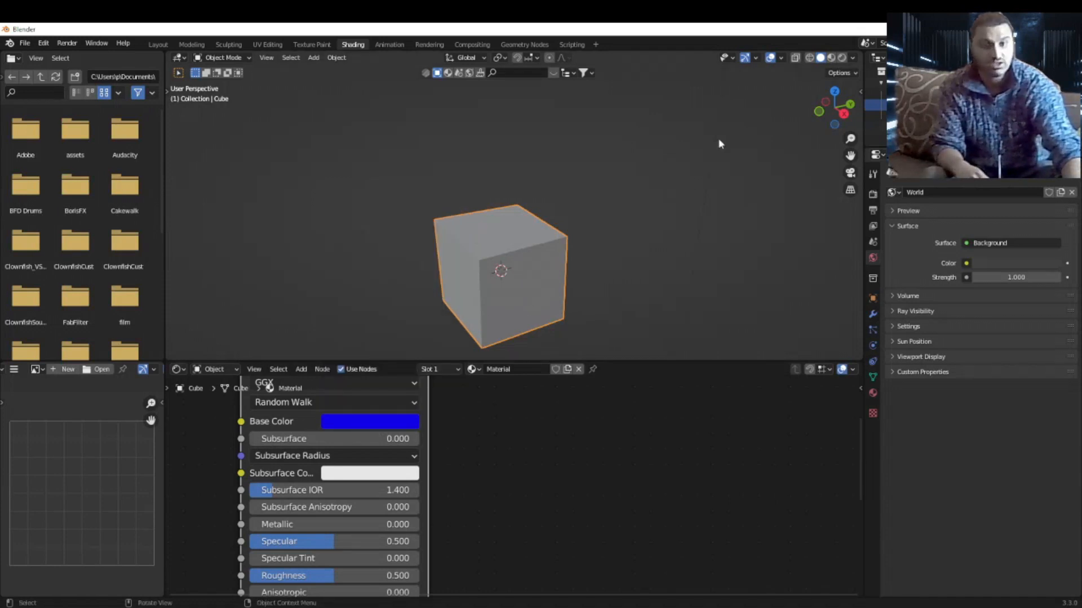
Show the cube in Rendered viewport shading and set the Principled BSDF node's Base Color to light pink.
left_click(840, 57)
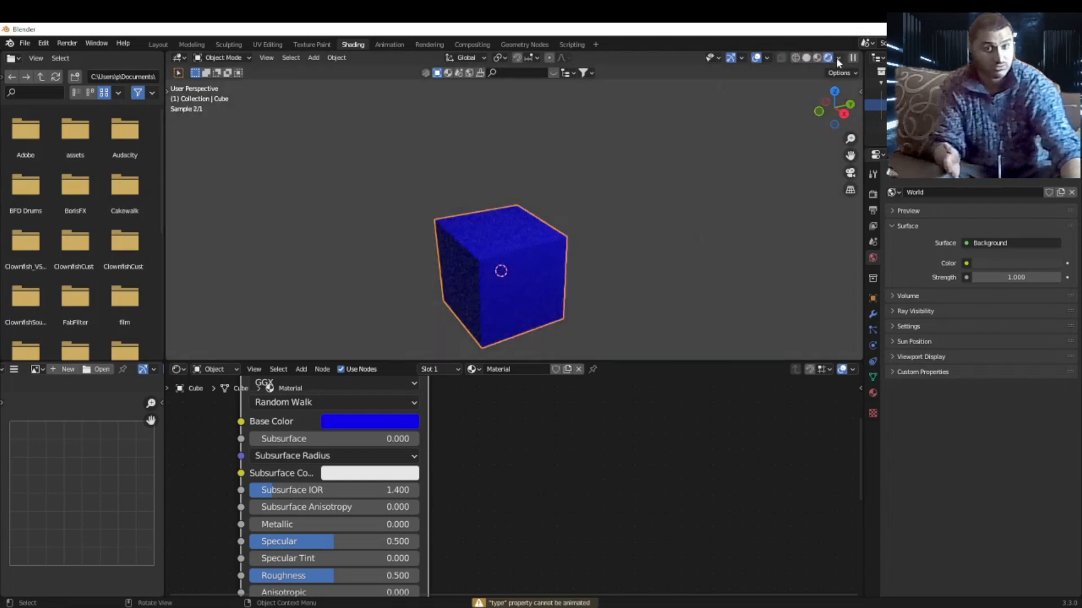
left_click(673, 228)
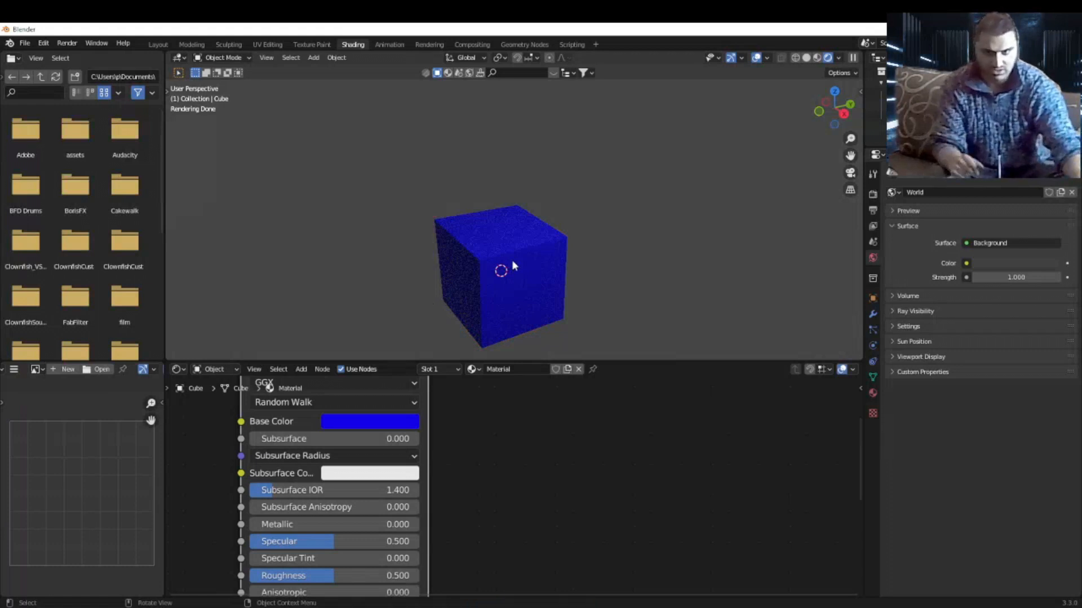
left_click(392, 422)
left_click_drag(414, 217, 391, 270)
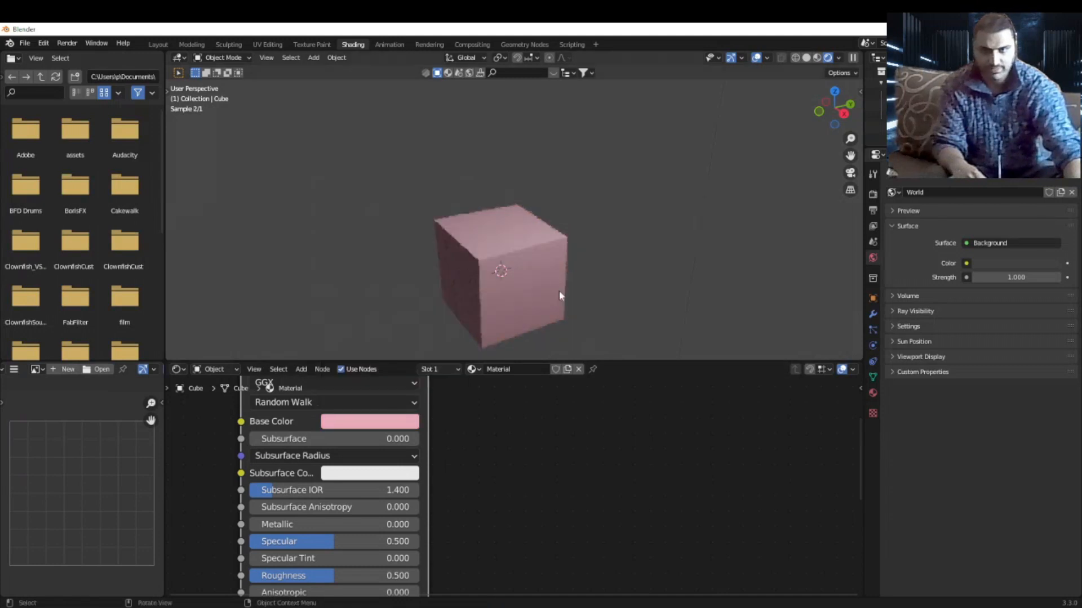
In Edit Mode with edge selection, move one of the cube's top edges up and outward to form a slanted wedge, and return to Object Mode.
left_click(485, 276)
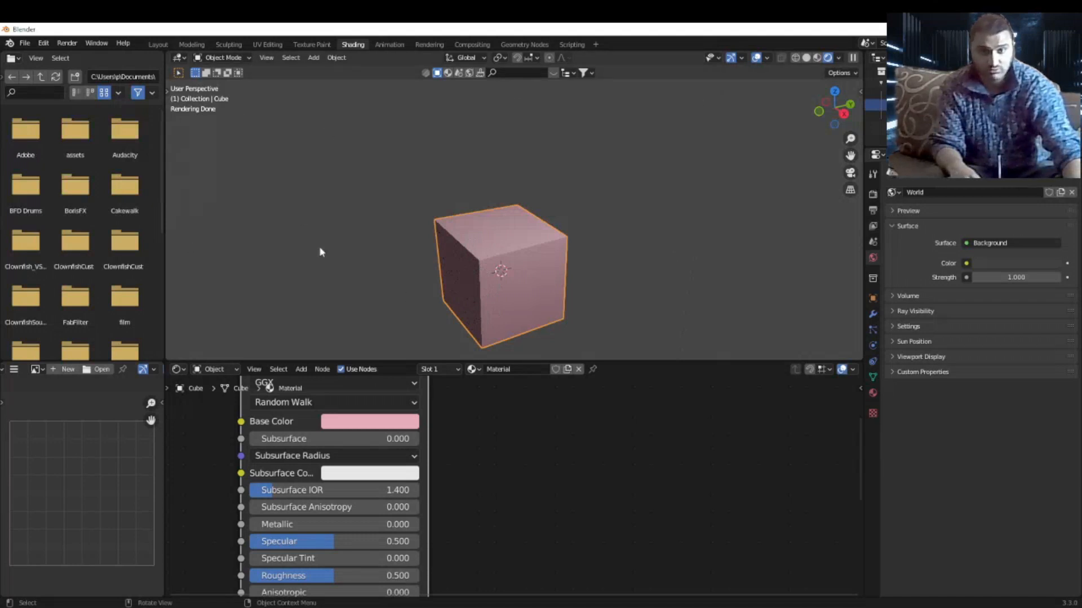
scroll(412, 249, "down", 6)
scroll(515, 266, "up", 3)
scroll(516, 266, "up", 2)
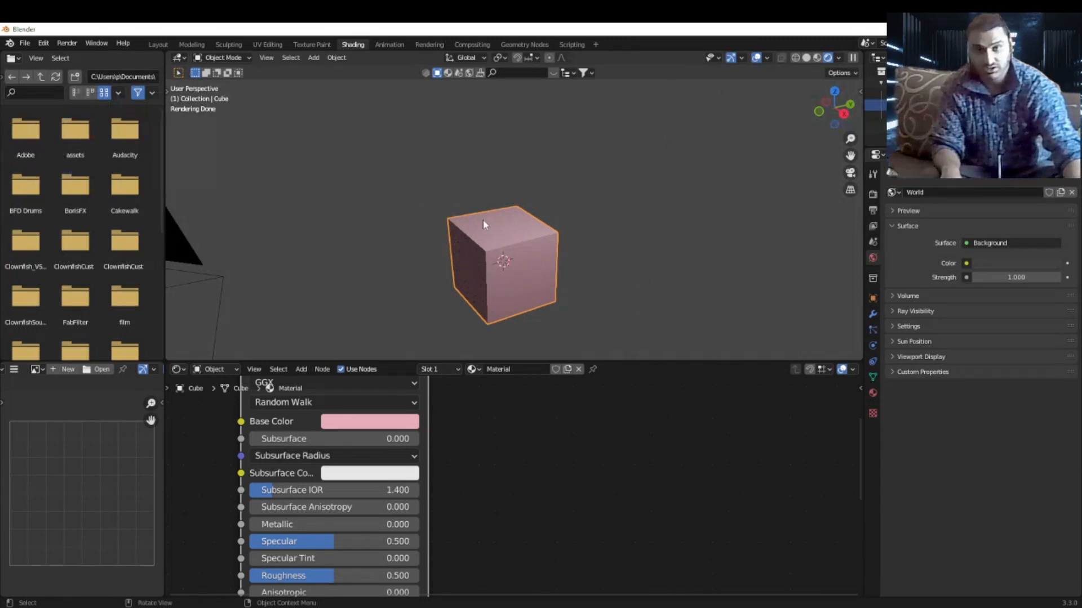
key("Tab")
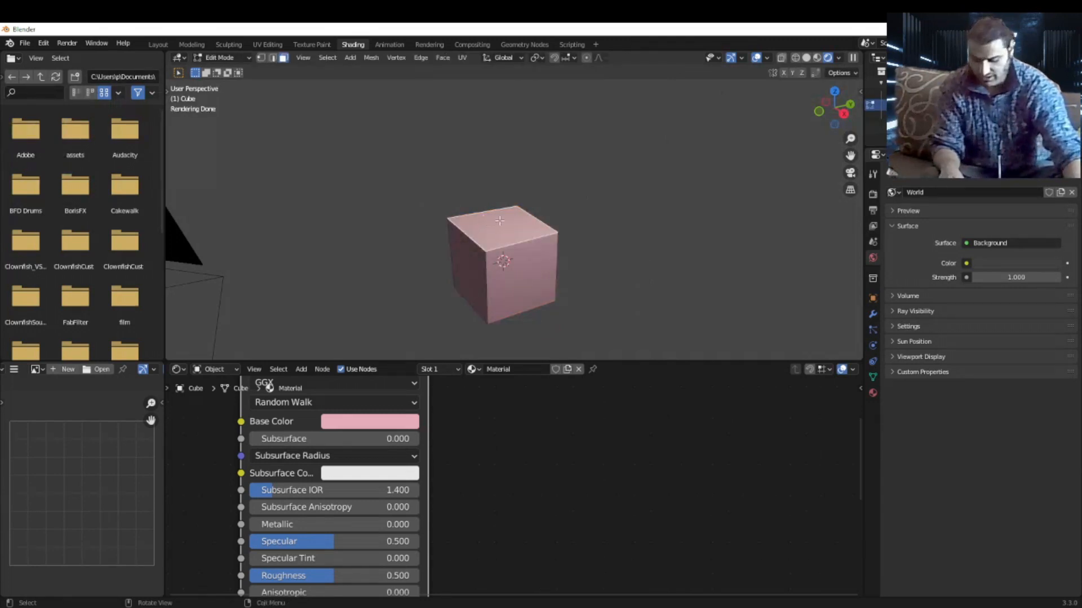
key("2")
left_click(521, 245)
key("g")
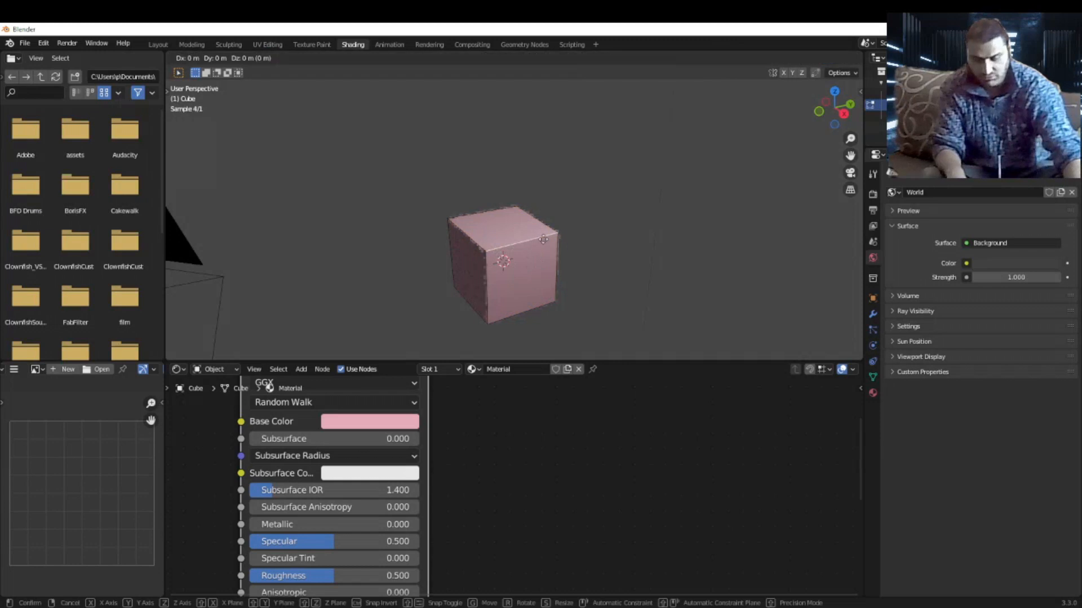
left_click(609, 176)
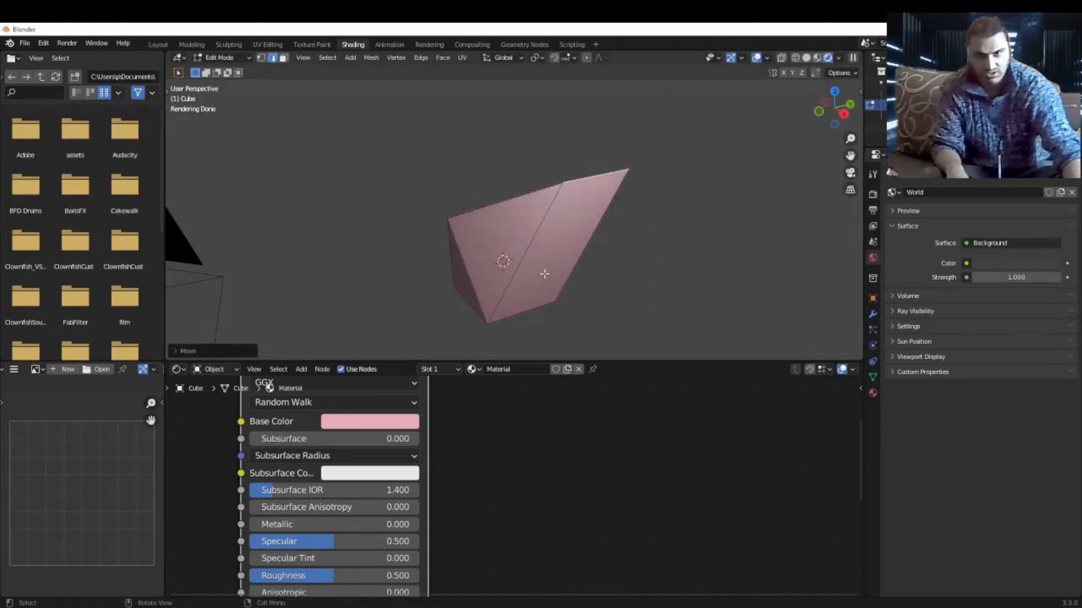
key("Tab")
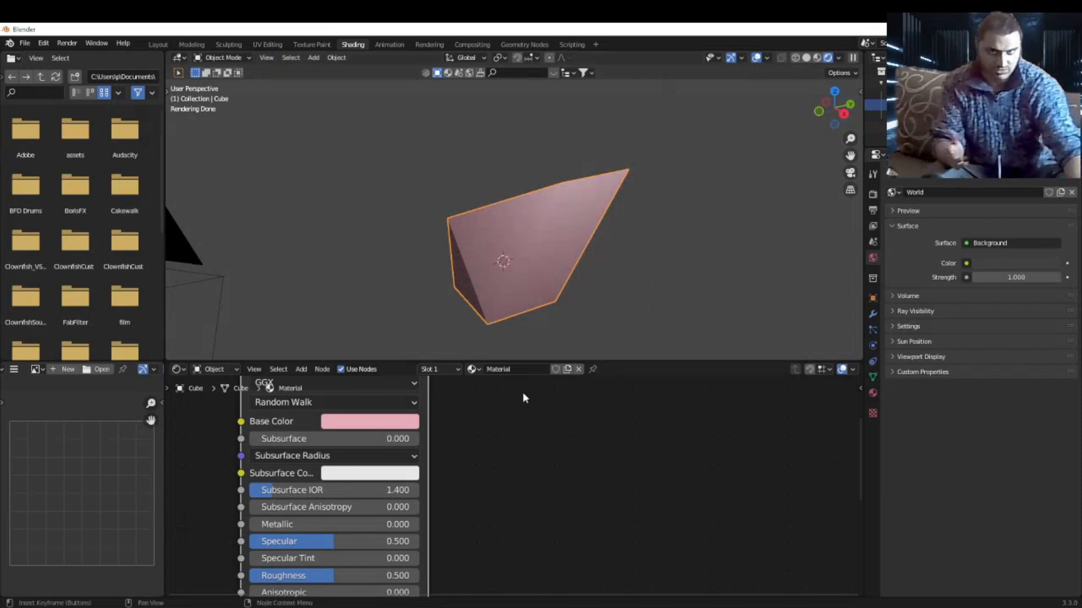
Set the Base Color of the deformed cube's Principled BSDF node to a pale cream.
scroll(522, 392, "down", 1)
scroll(365, 199, "down", 4)
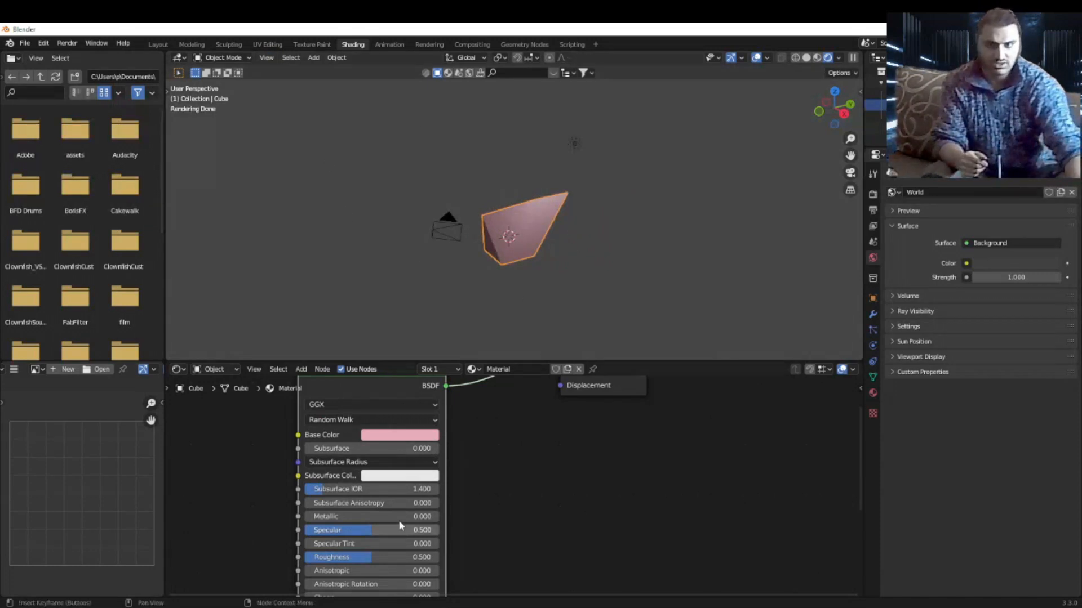
scroll(502, 497, "down", 3)
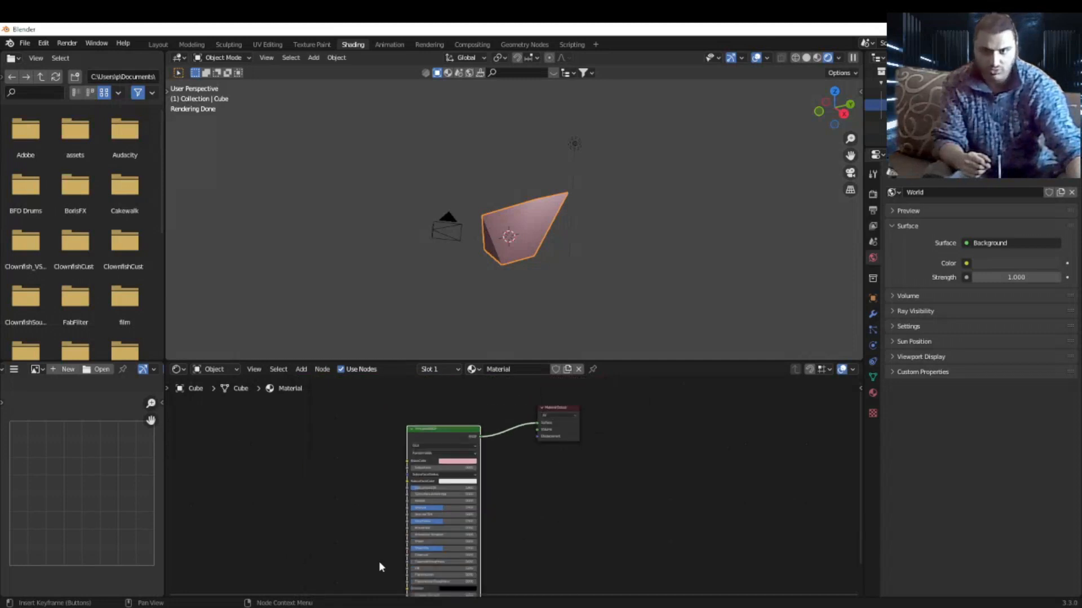
scroll(477, 504, "up", 2)
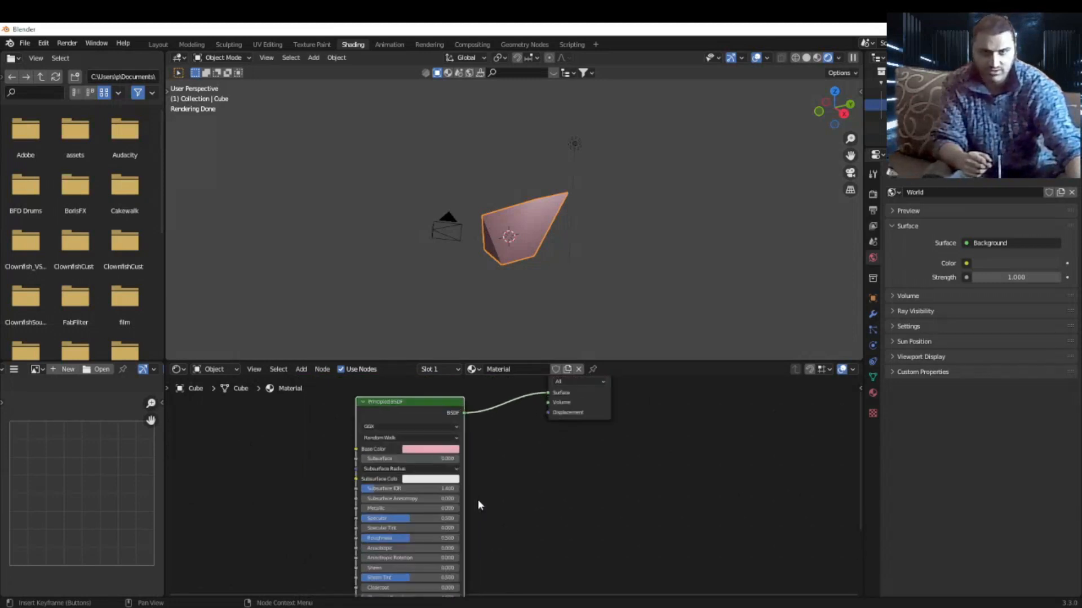
scroll(478, 499, "up", 1)
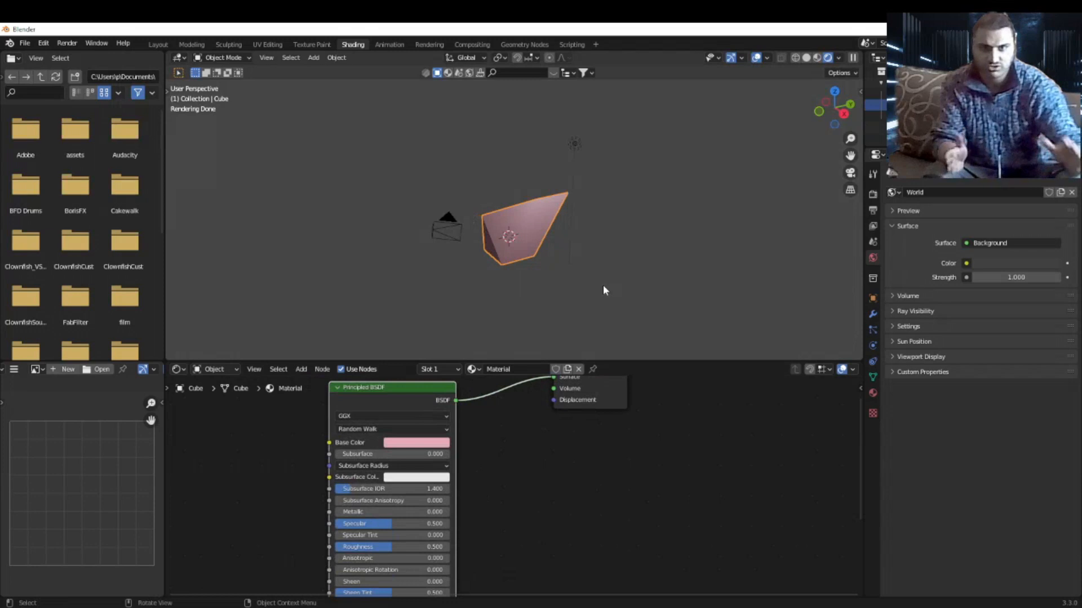
scroll(624, 268, "up", 3)
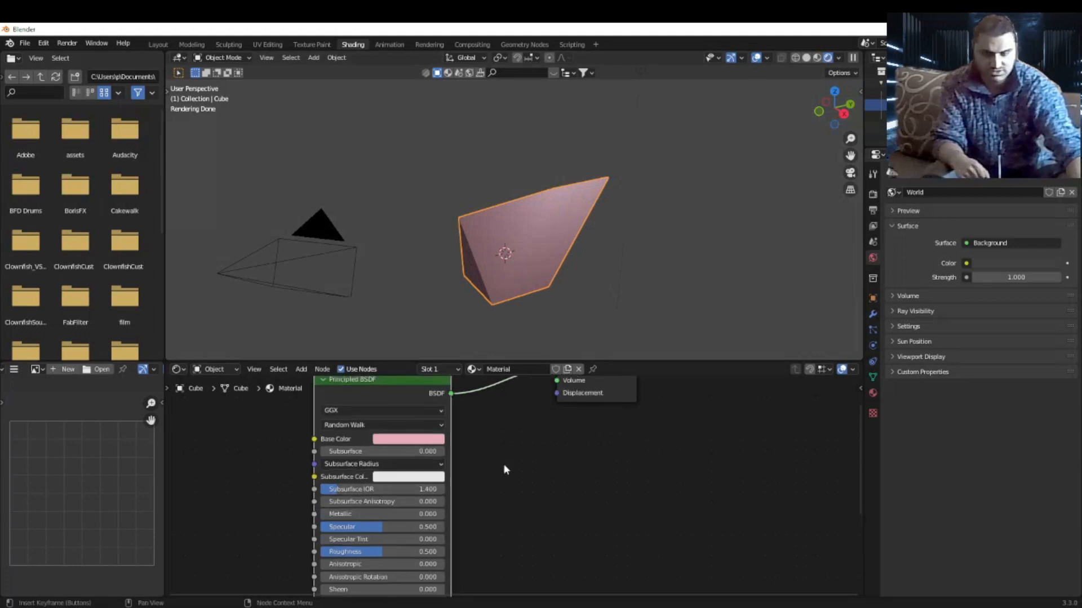
scroll(503, 464, "up", 2)
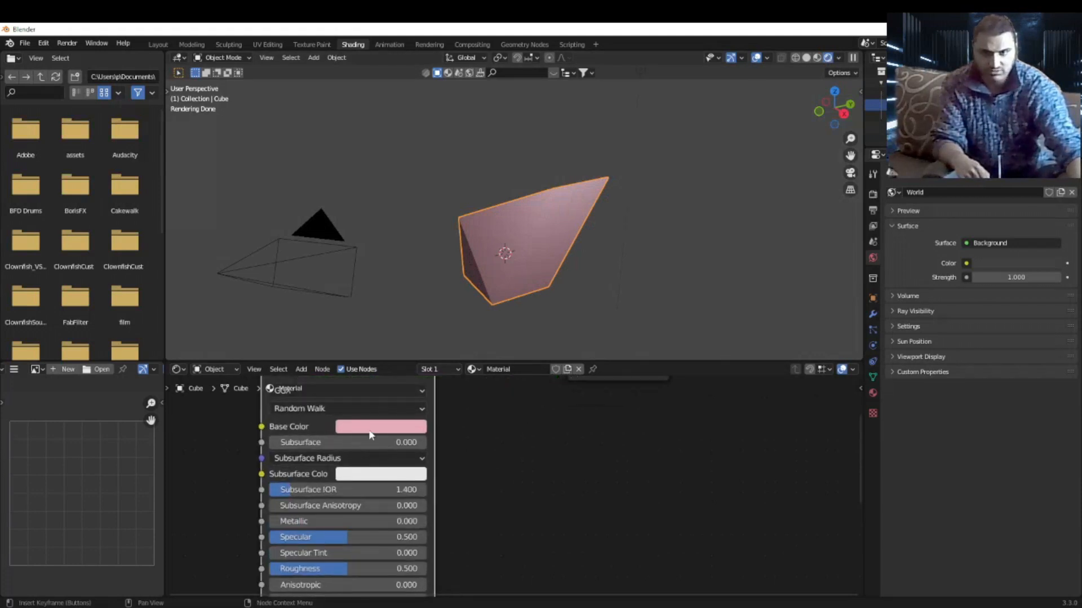
left_click(369, 428)
left_click(435, 249)
left_click(388, 243)
mouse_move(389, 243)
left_mouse_down()
mouse_move(377, 299)
mouse_move(392, 295)
mouse_move(390, 275)
left_mouse_up()
scroll(212, 510, "down", 4)
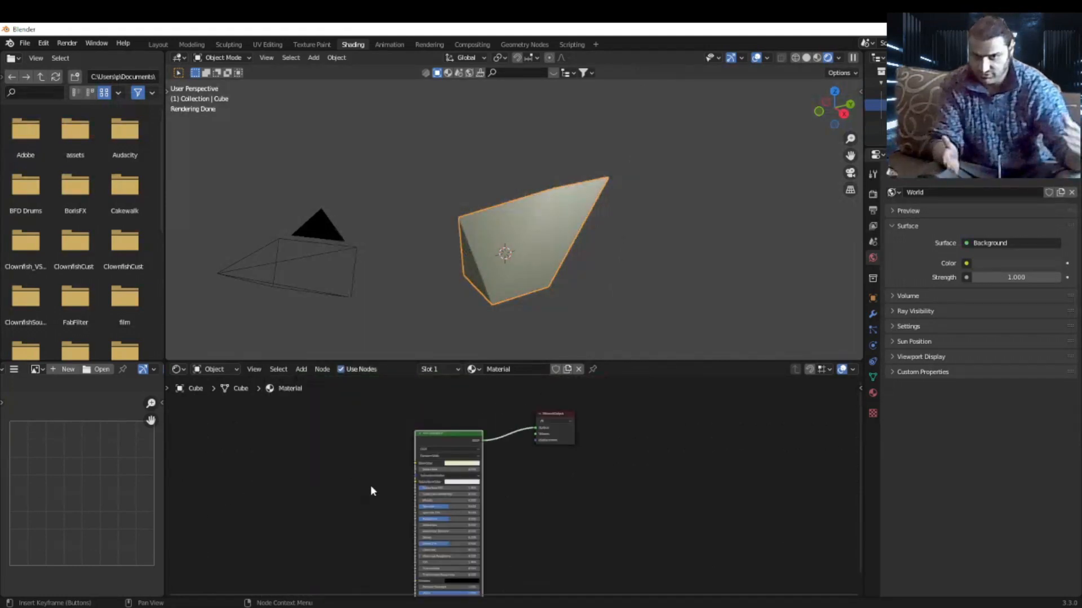
Inspect the deformed cube's edges in Wireframe viewport shading, and return the viewport to Solid shading.
left_click(806, 58)
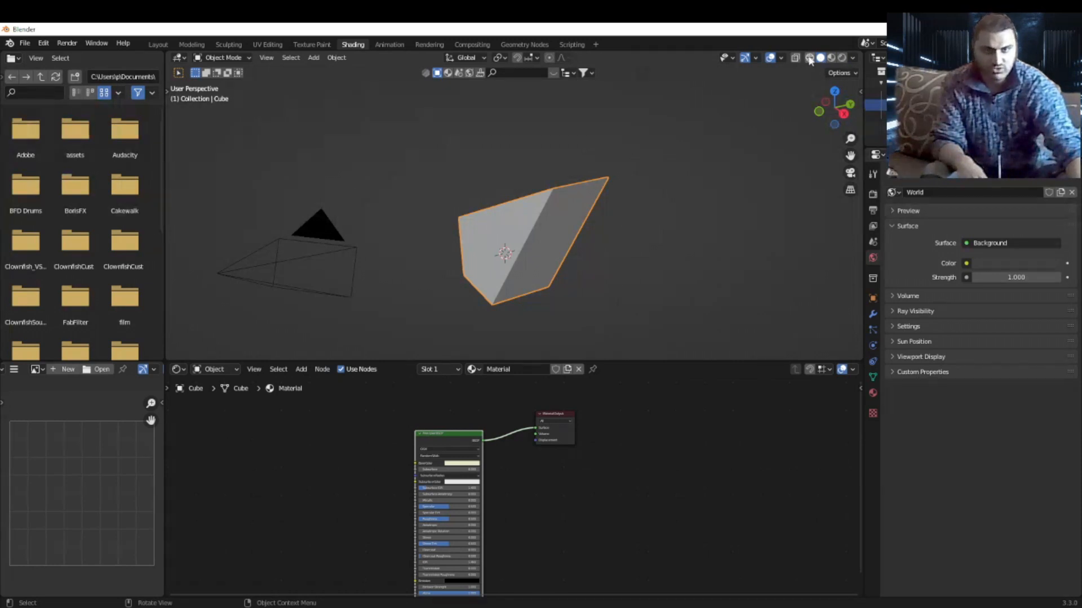
left_click(809, 59)
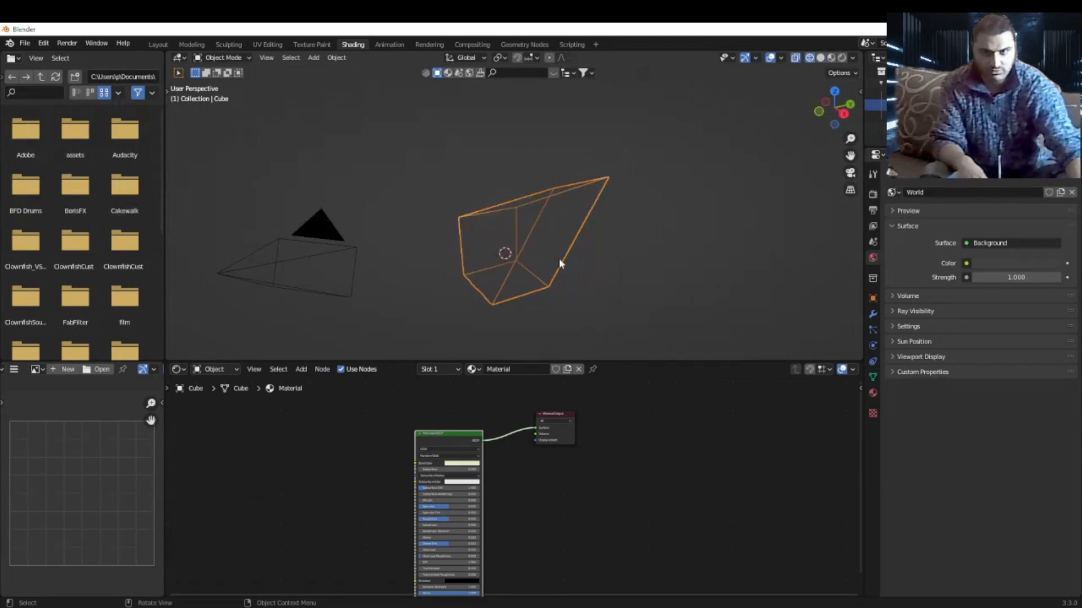
middle_click_drag(558, 258, 503, 248)
scroll(479, 267, "up", 2)
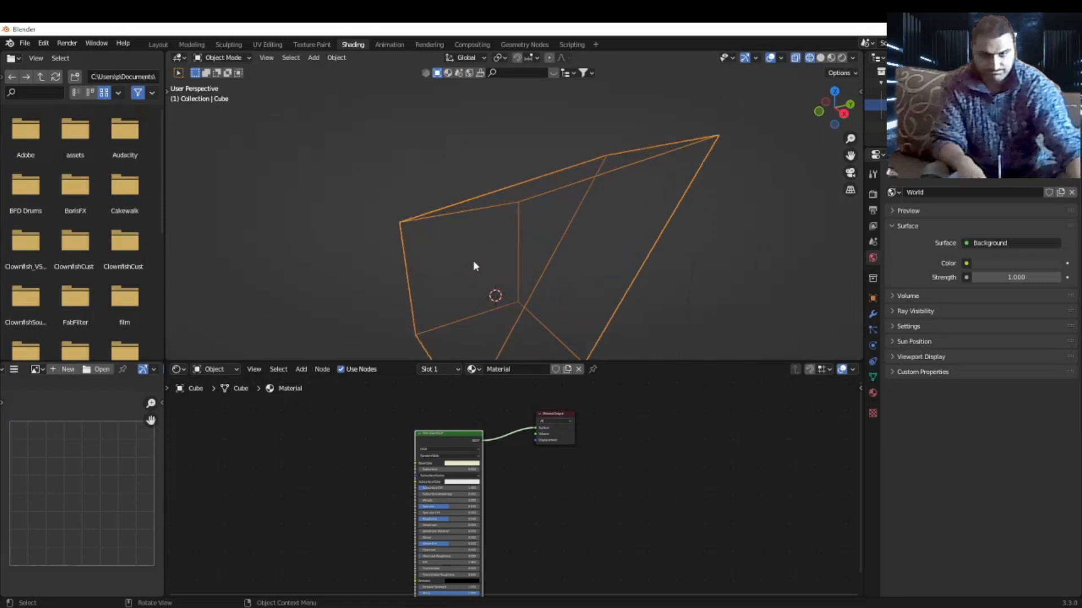
left_click(796, 60)
left_click(820, 58)
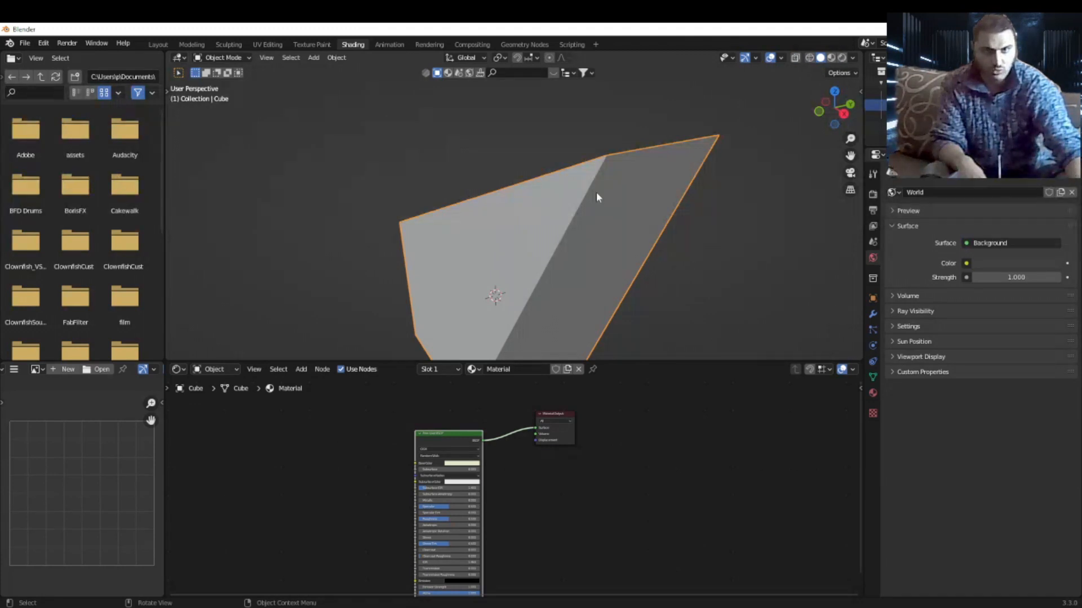
Switch from the Shading workspace to the Layout workspace with the whole deformed cube in view.
scroll(549, 233, "down", 5)
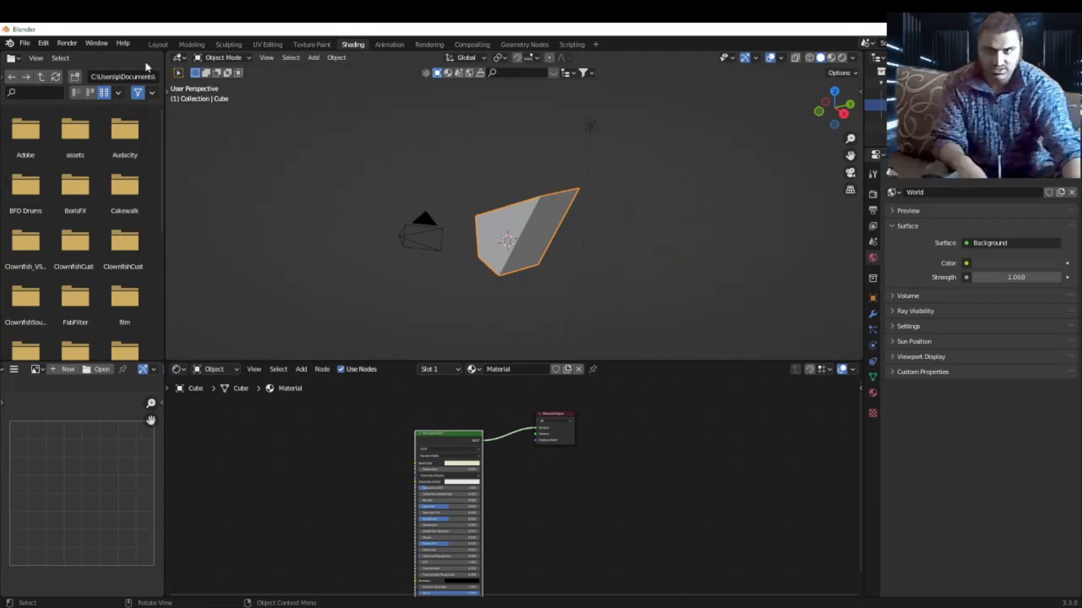
left_click(158, 44)
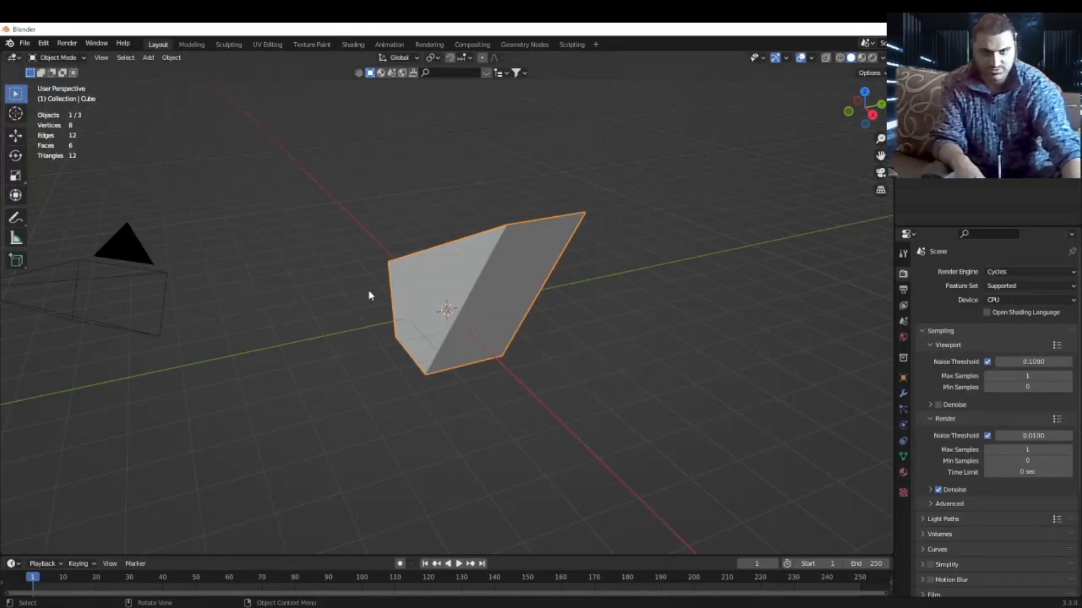
scroll(513, 327, "down", 3)
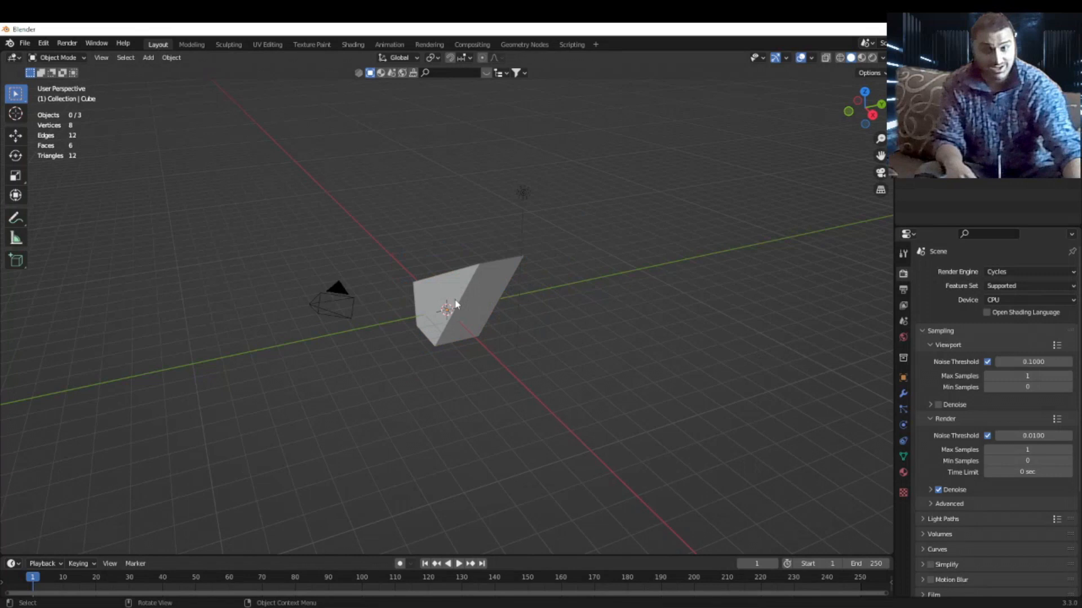
Delete the deformed cube, and undo the deletion after viewing the mesh primitives that can be added.
key("x")
left_click(455, 300)
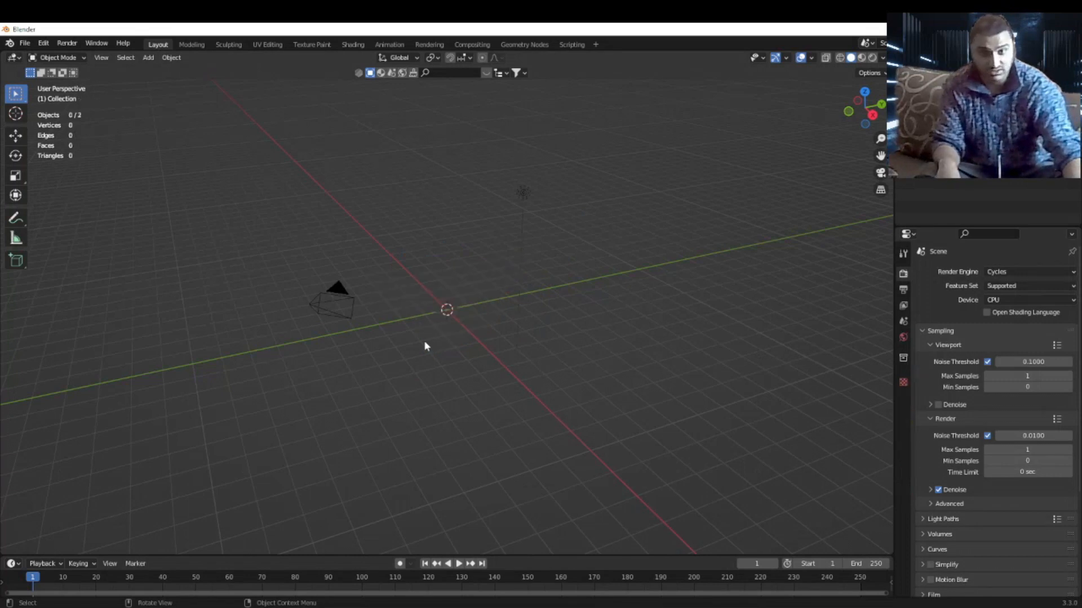
key("shift+a")
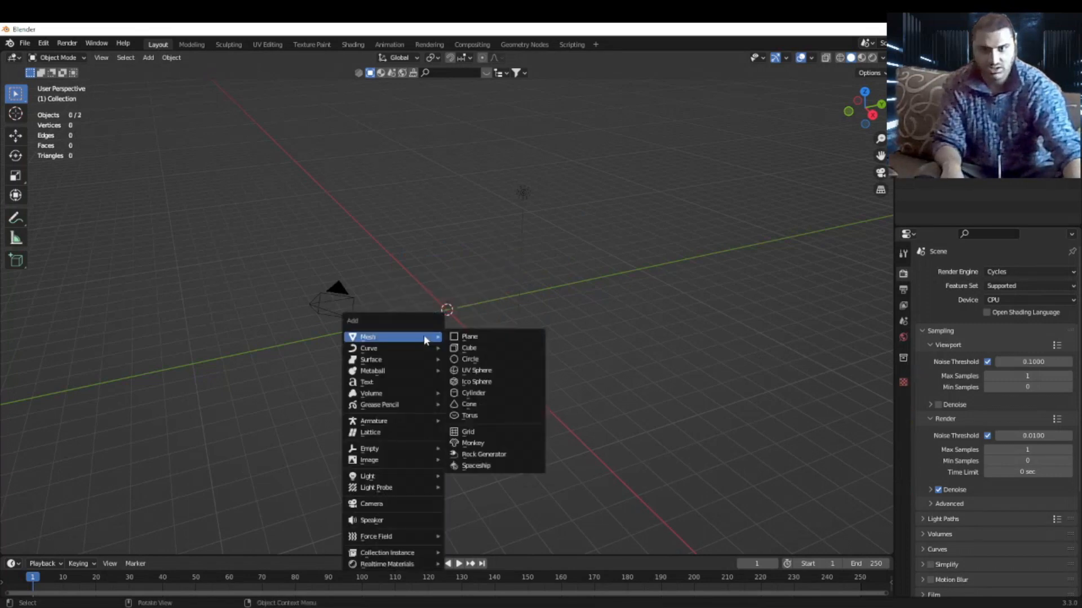
key("Escape")
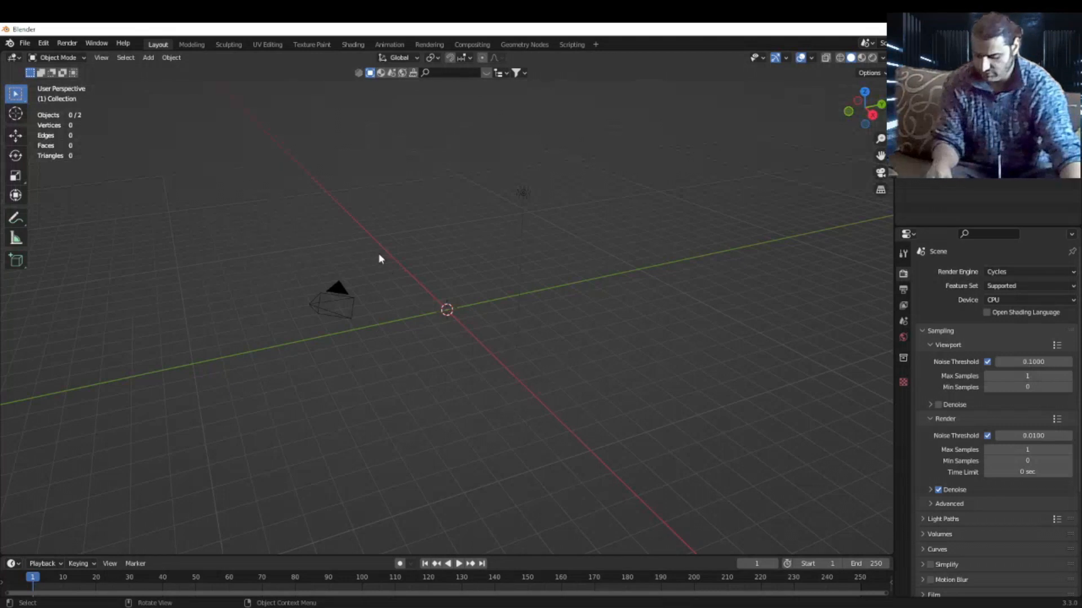
key("ctrl+z")
View the available interaction modes, and switch the deformed cube into Edit Mode and back to Object Mode.
left_click(64, 60)
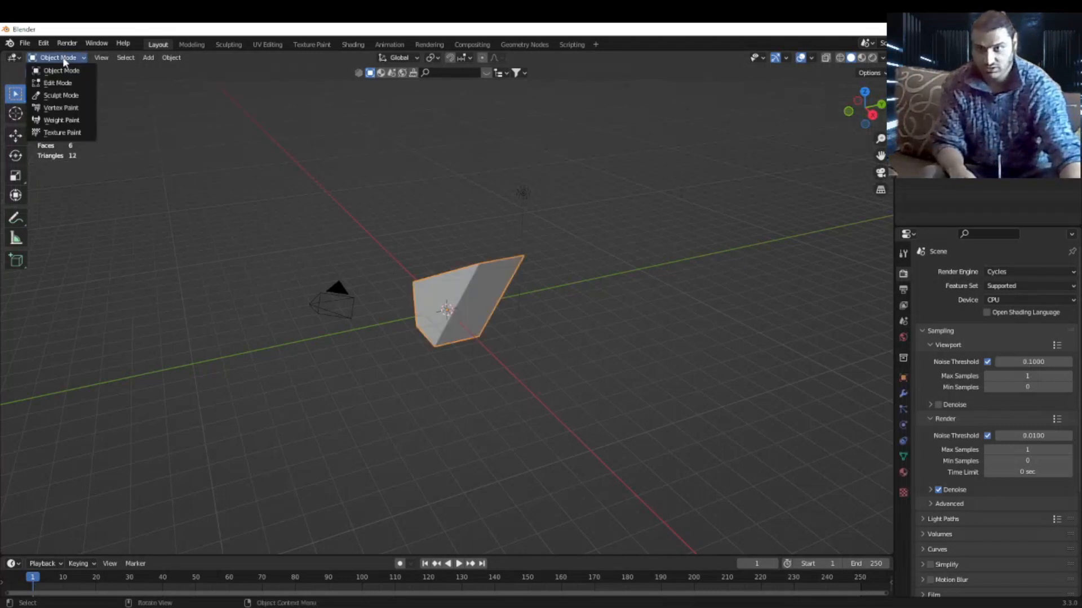
key("Tab")
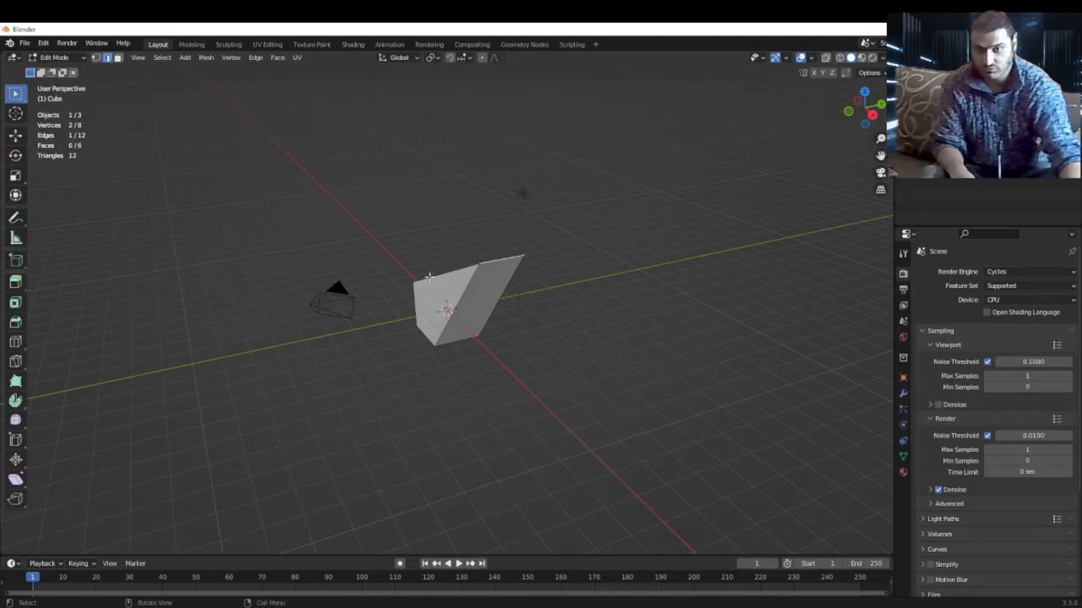
key("Tab")
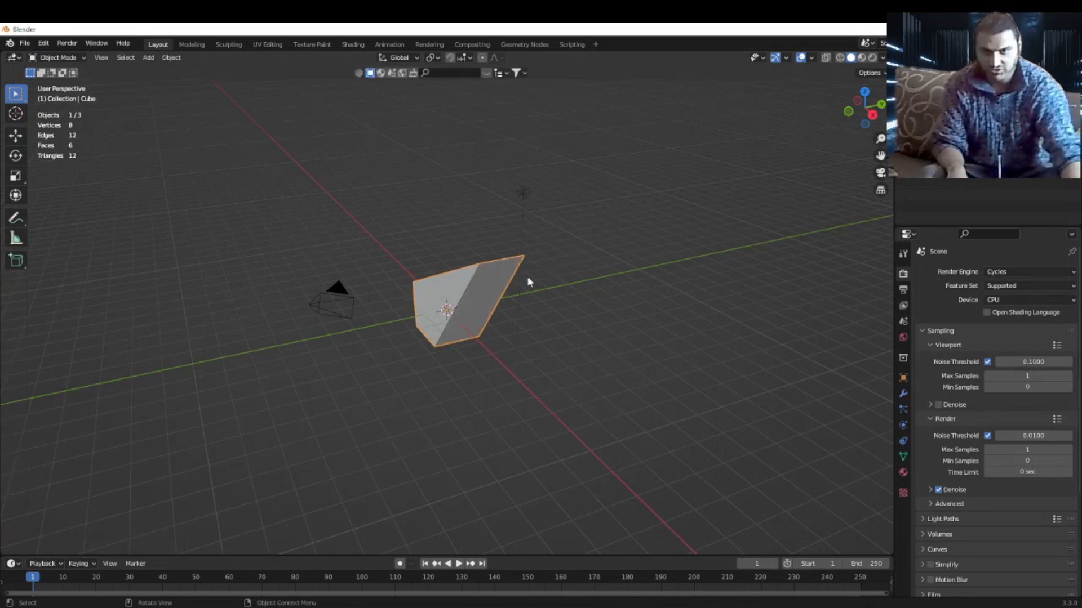
Add the camera and the light to the cube's selection in Object Mode, and reselect only the deformed cube.
left_click(527, 188, "shift")
left_click(523, 208, "shift")
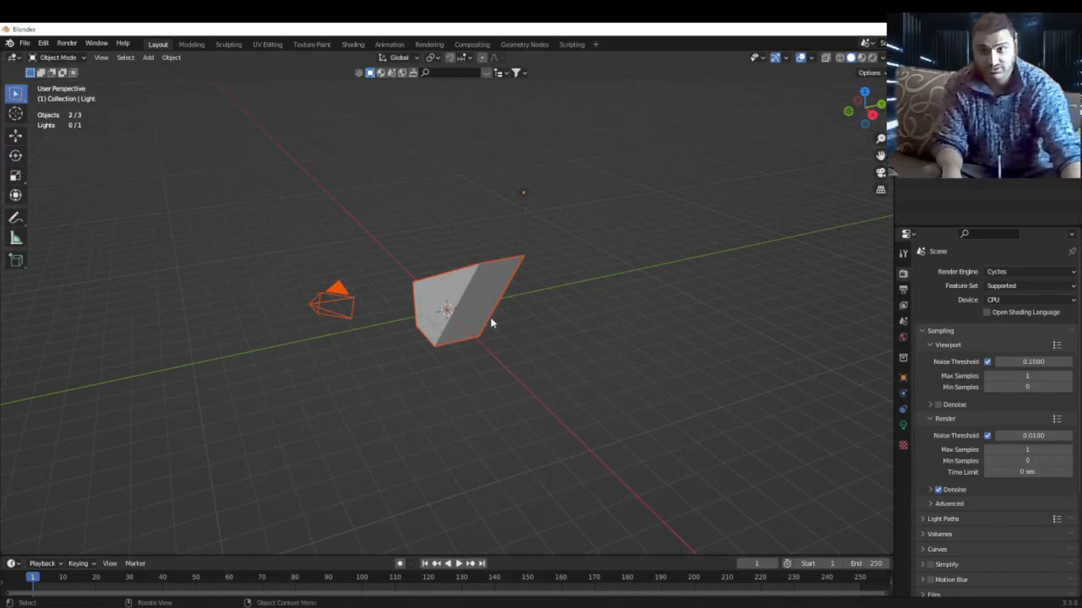
left_click(475, 308)
Select the deformed cube's large slanted face using face selection in Edit Mode, and return to Object Mode.
key("Tab")
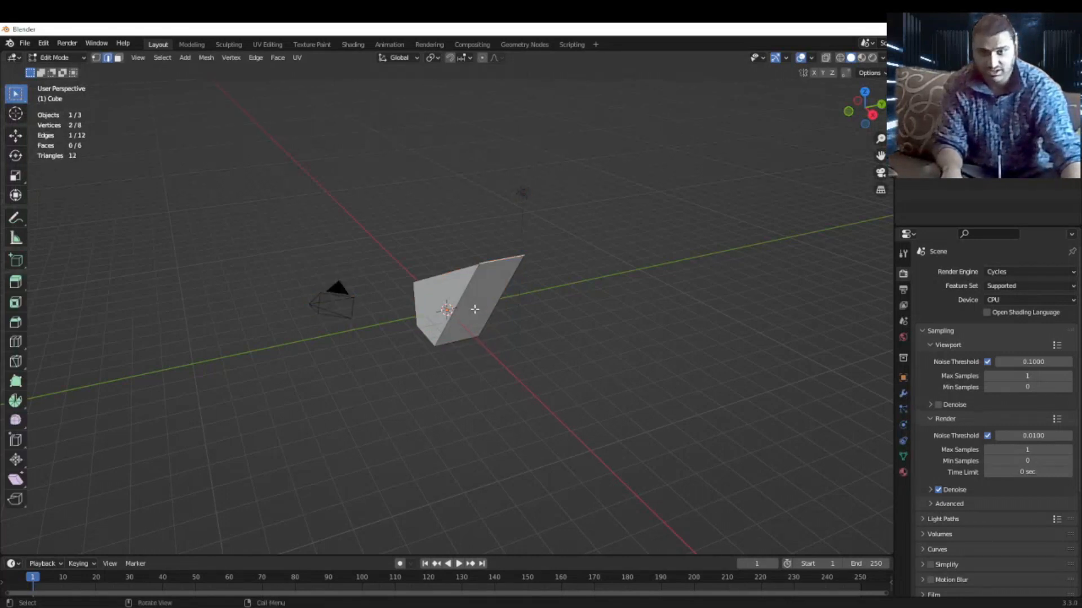
key("3")
left_click(480, 304)
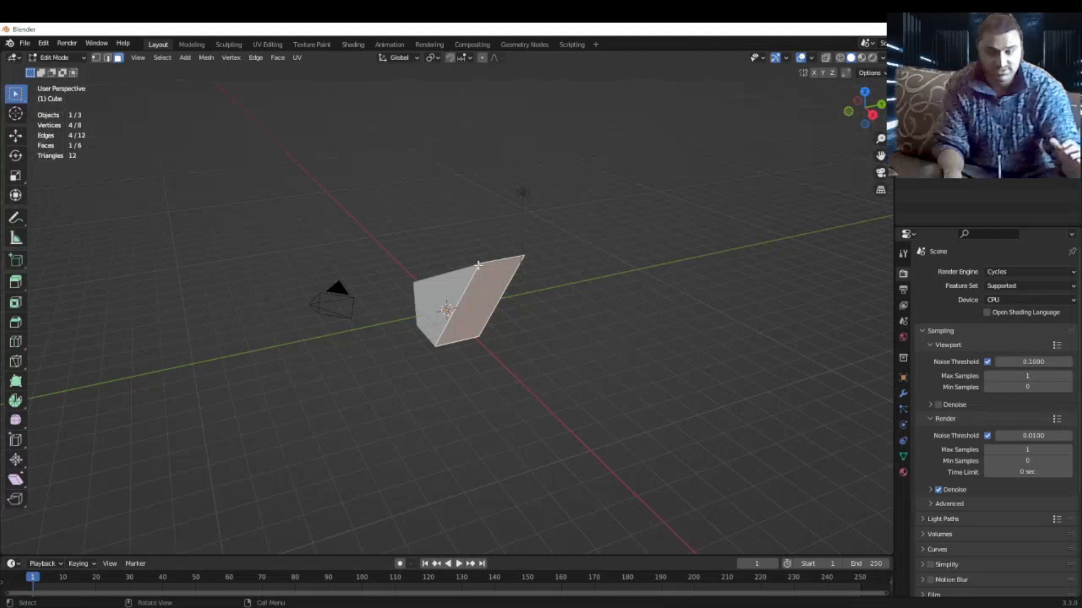
key("Tab")
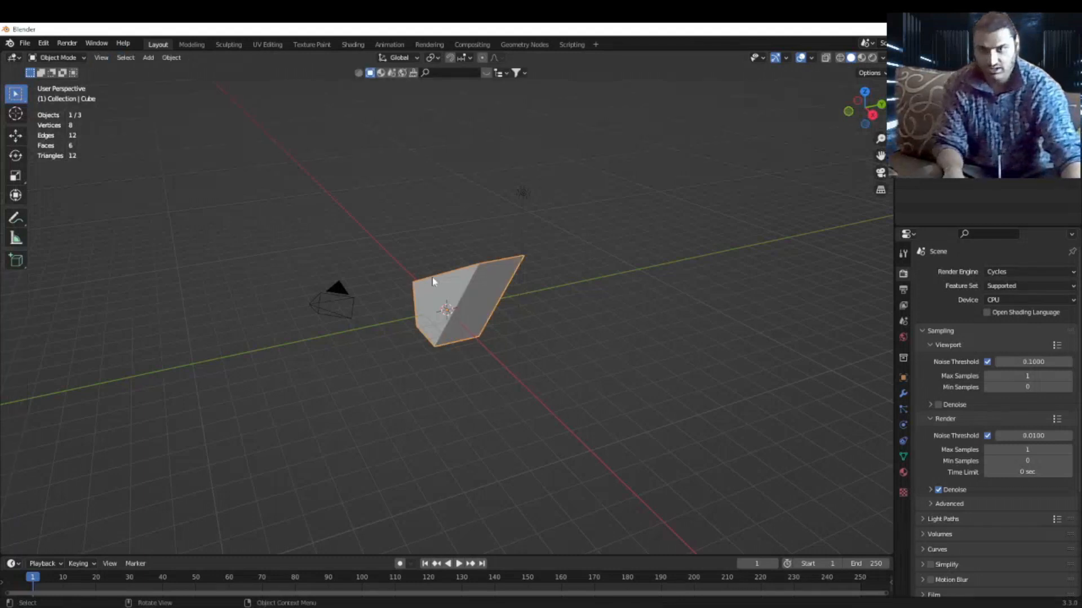
View the deformed cube's material nodes in the Shading workspace, and return to the Layout workspace.
left_click(352, 44)
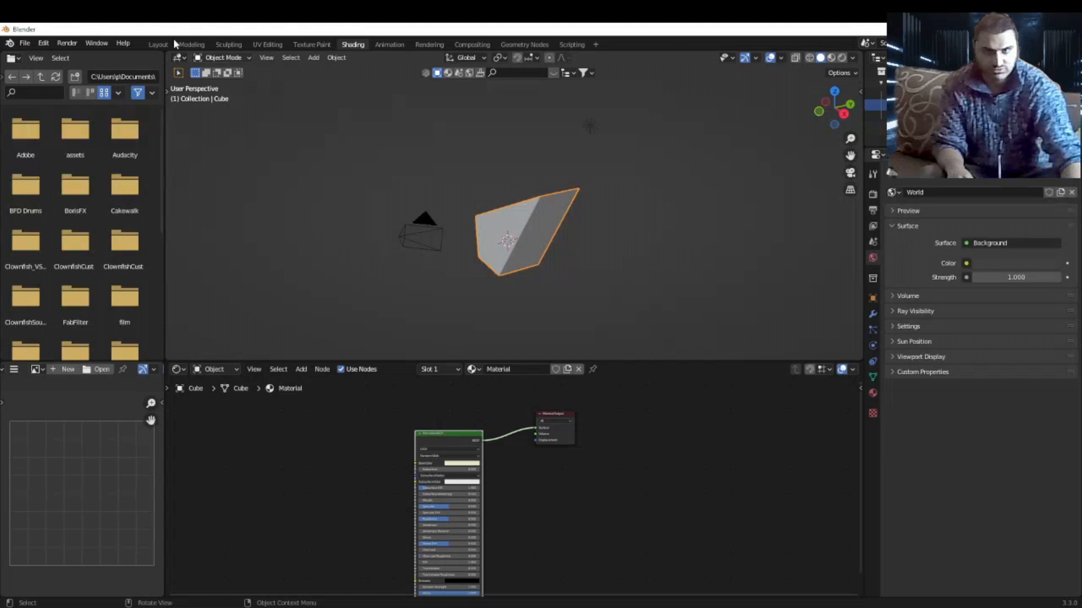
left_click(154, 44)
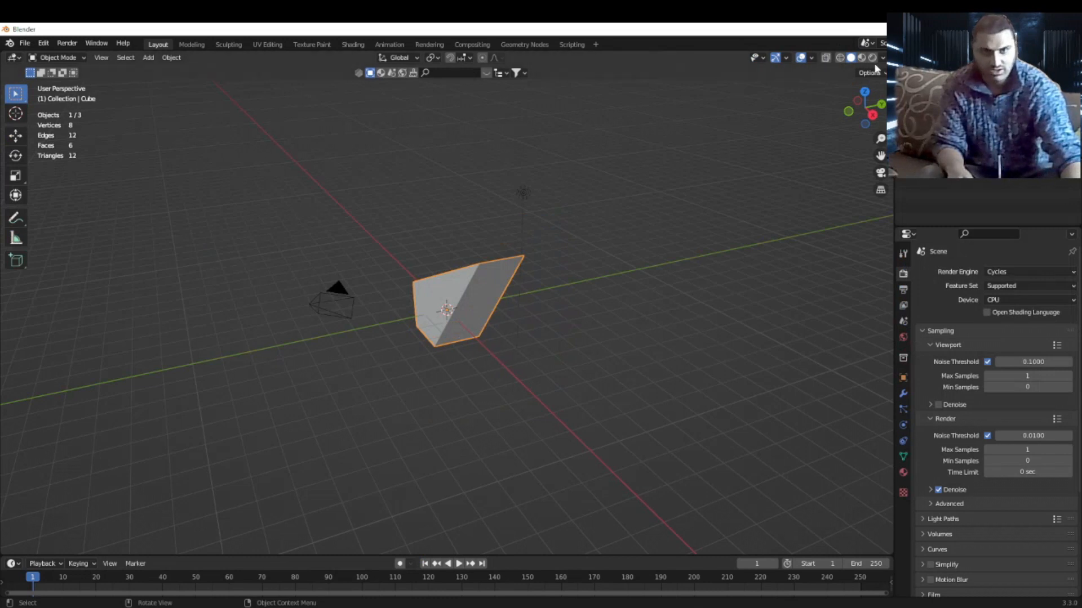
Narrow the 3D viewport, inspect the deformed cube up close in Rendered viewport shading, and return to Solid shading.
left_click_drag(894, 161, 786, 162)
left_click(762, 58)
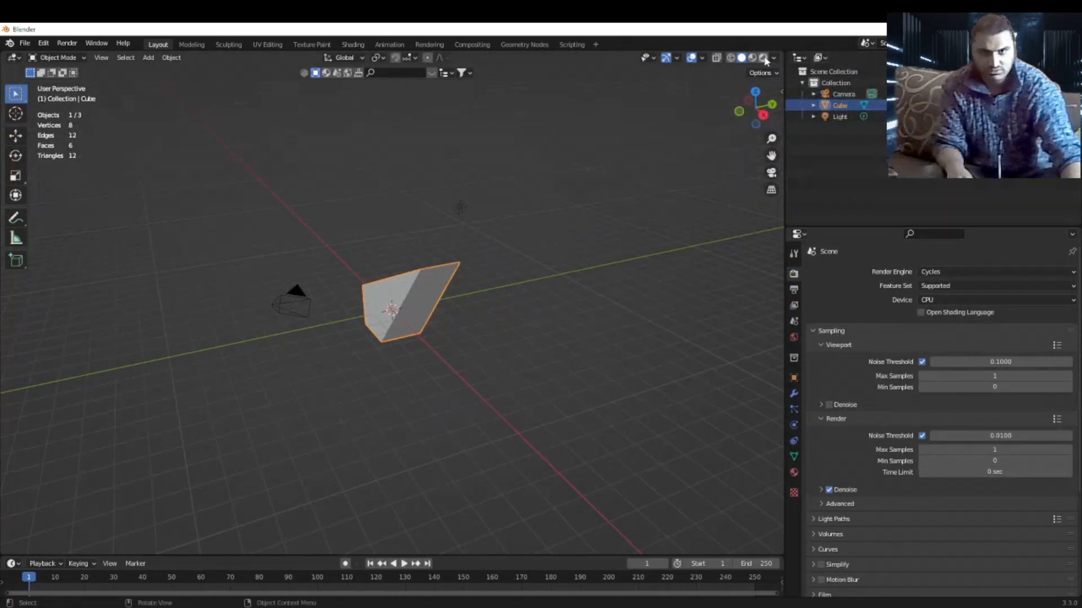
scroll(327, 302, "up", 5)
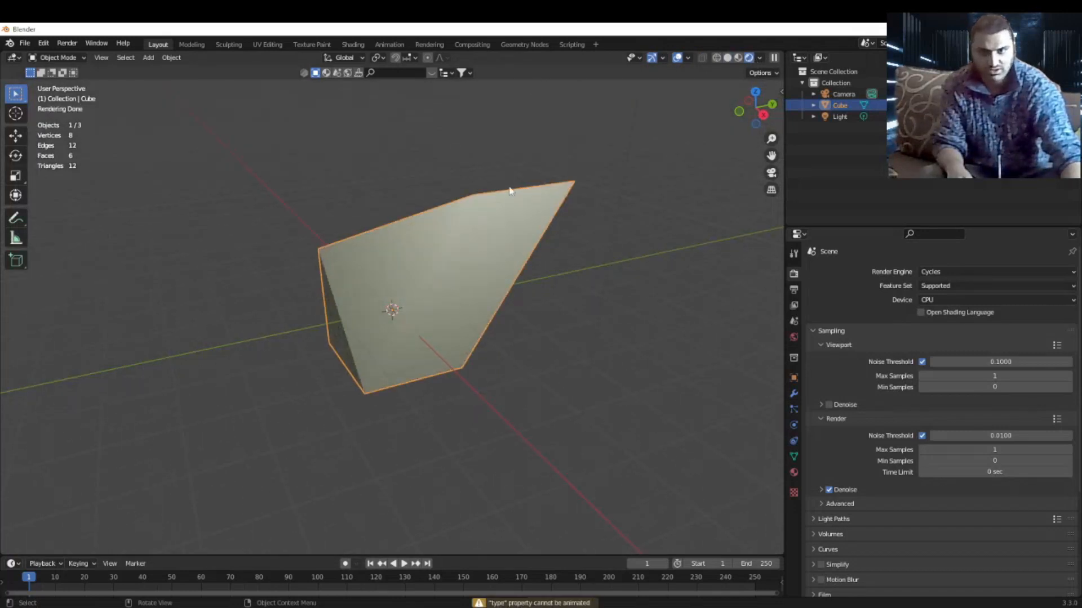
left_click(383, 254)
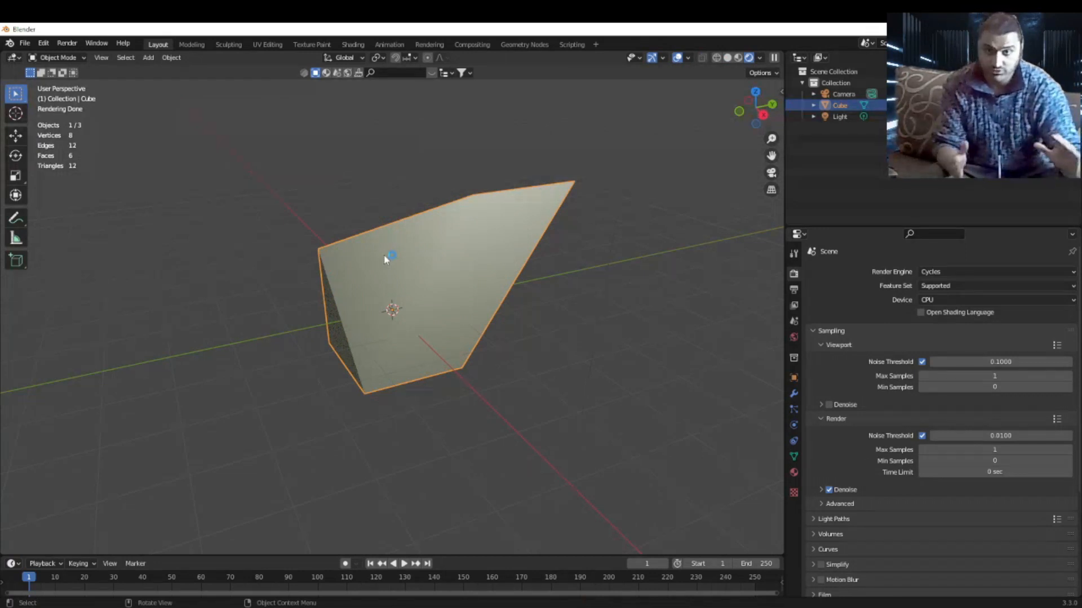
left_click(728, 59)
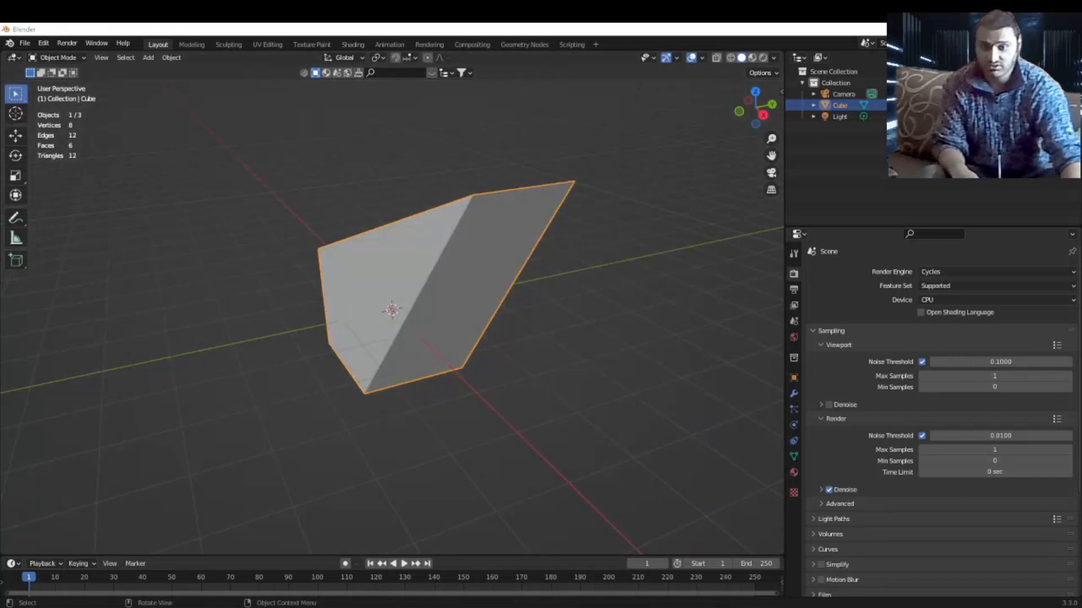